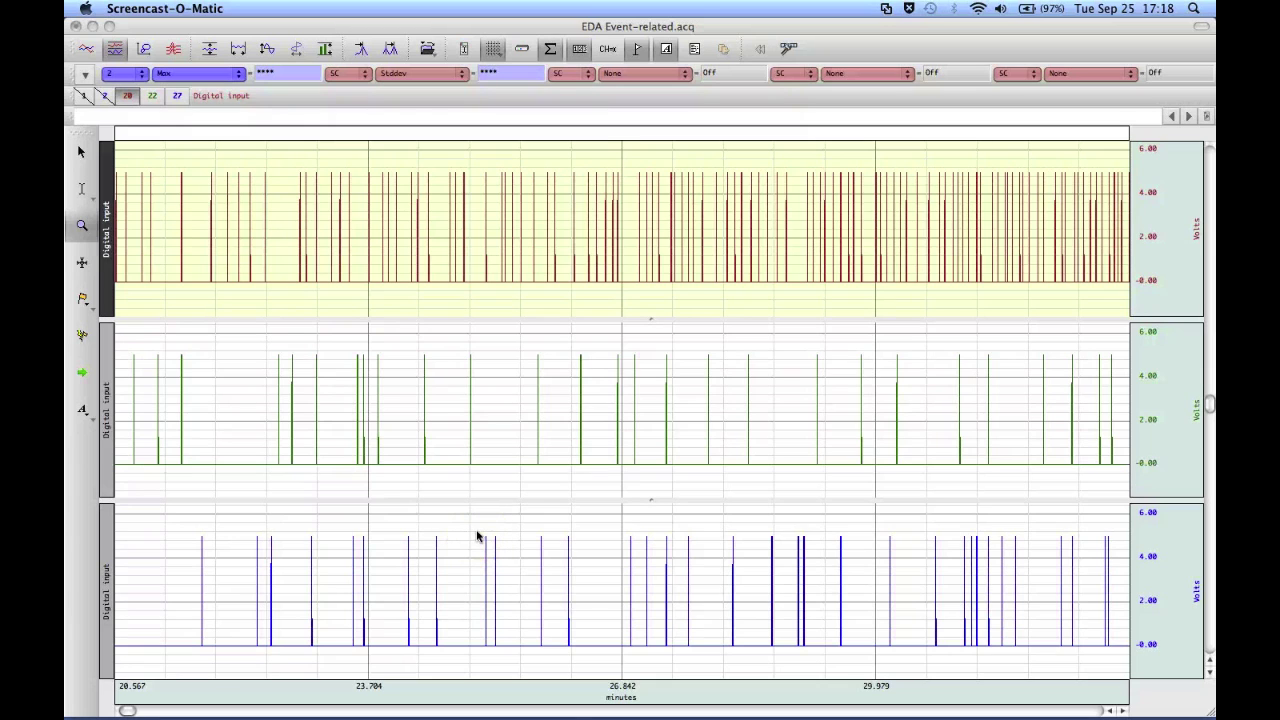
Bring the AcqKnowledge recording window to the front.
left_click(412, 20)
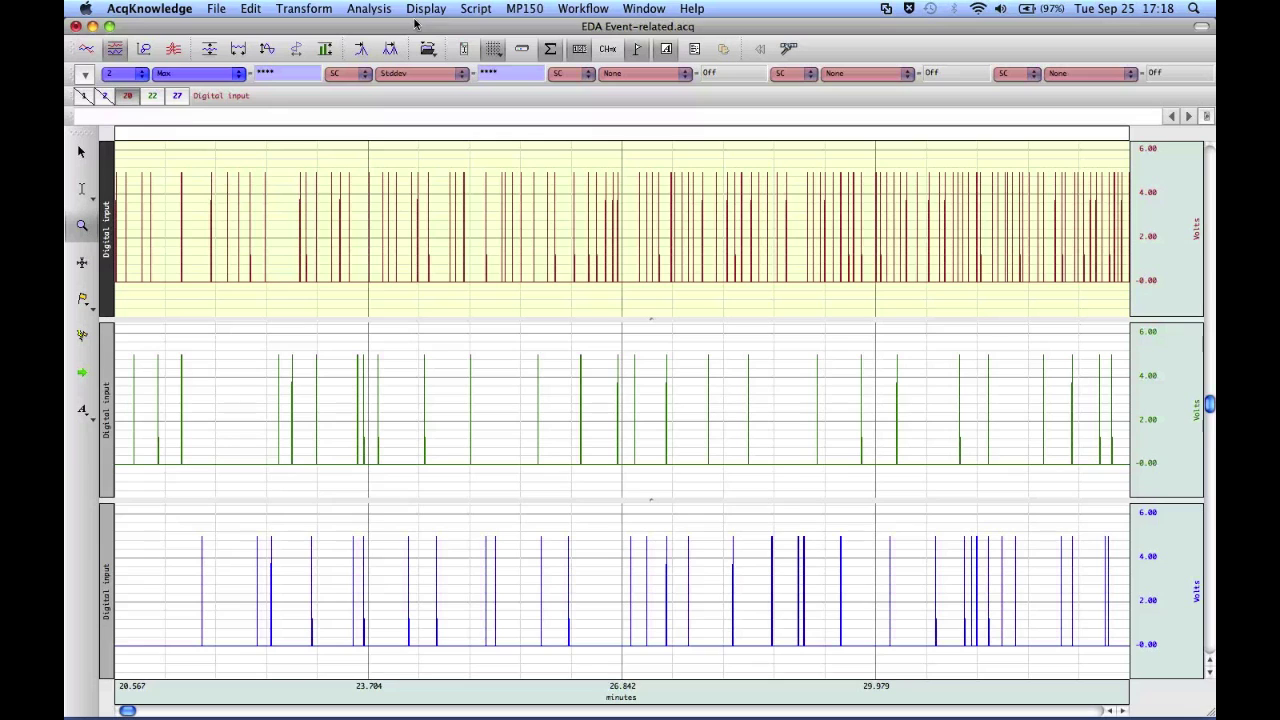
left_click(776, 470)
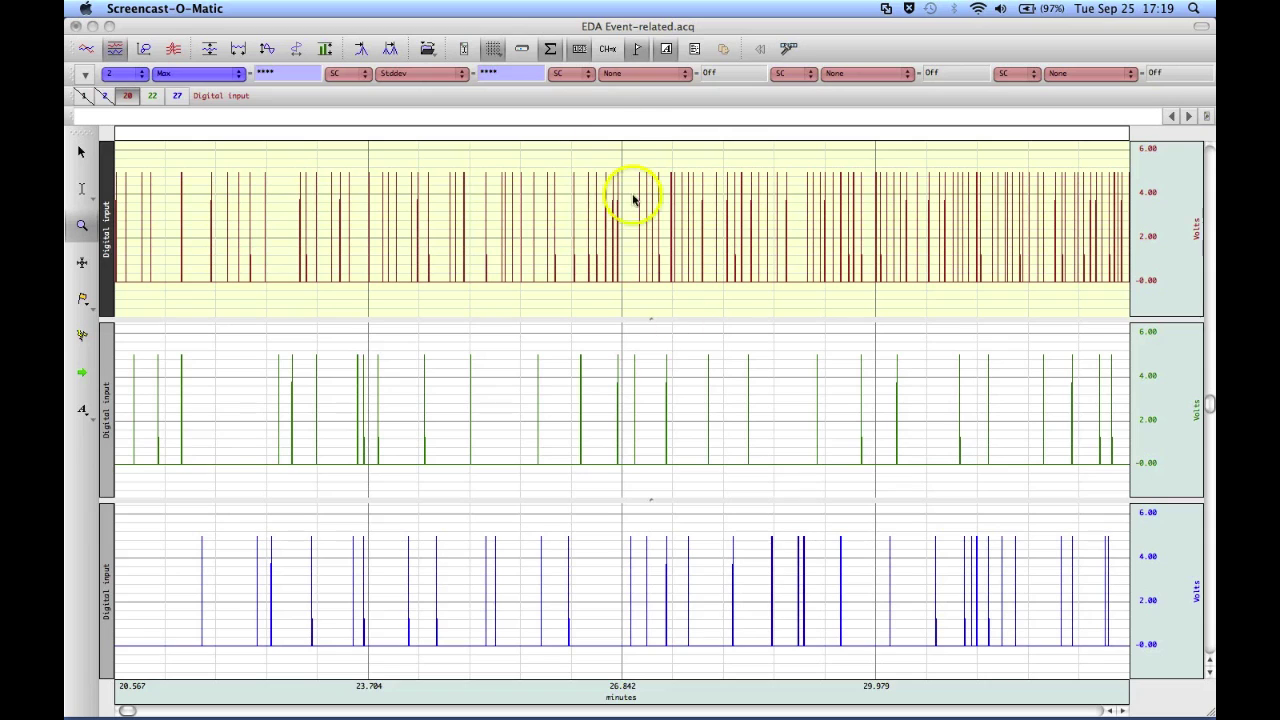
left_click(536, 28)
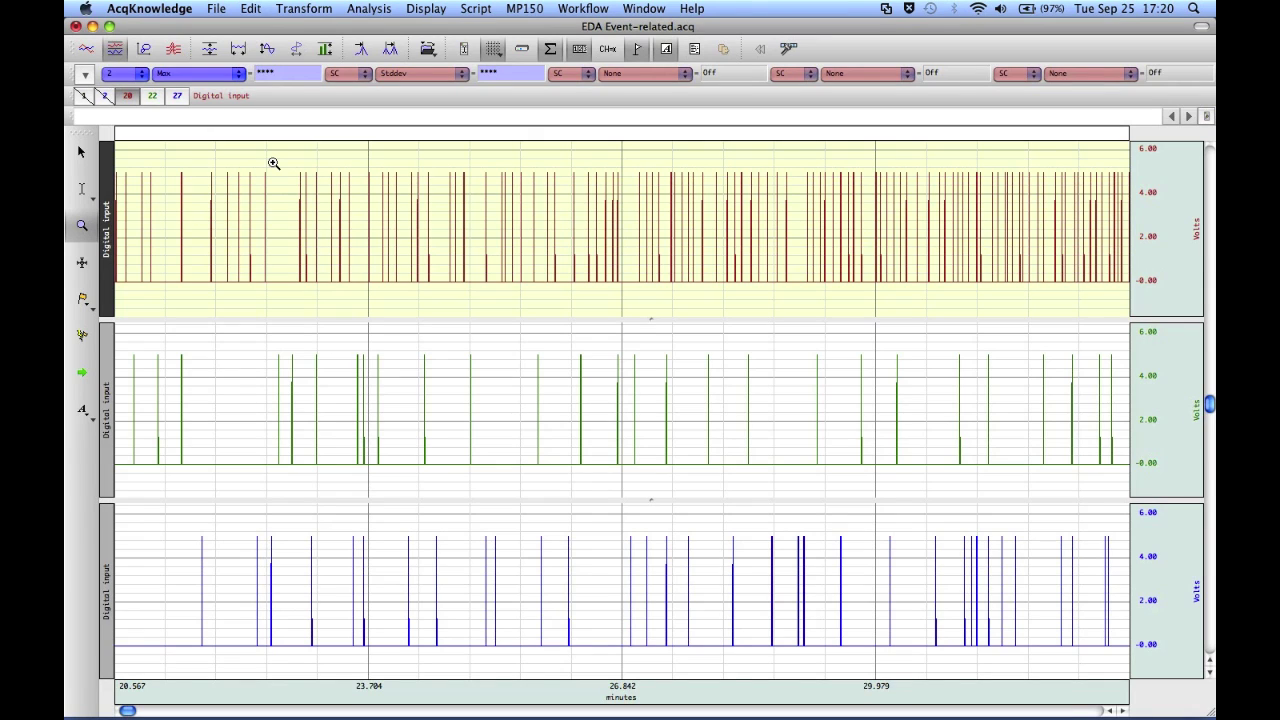
Launch Digital Input to Stim Events from the Analysis > Stim-Response menu.
left_click(366, 10)
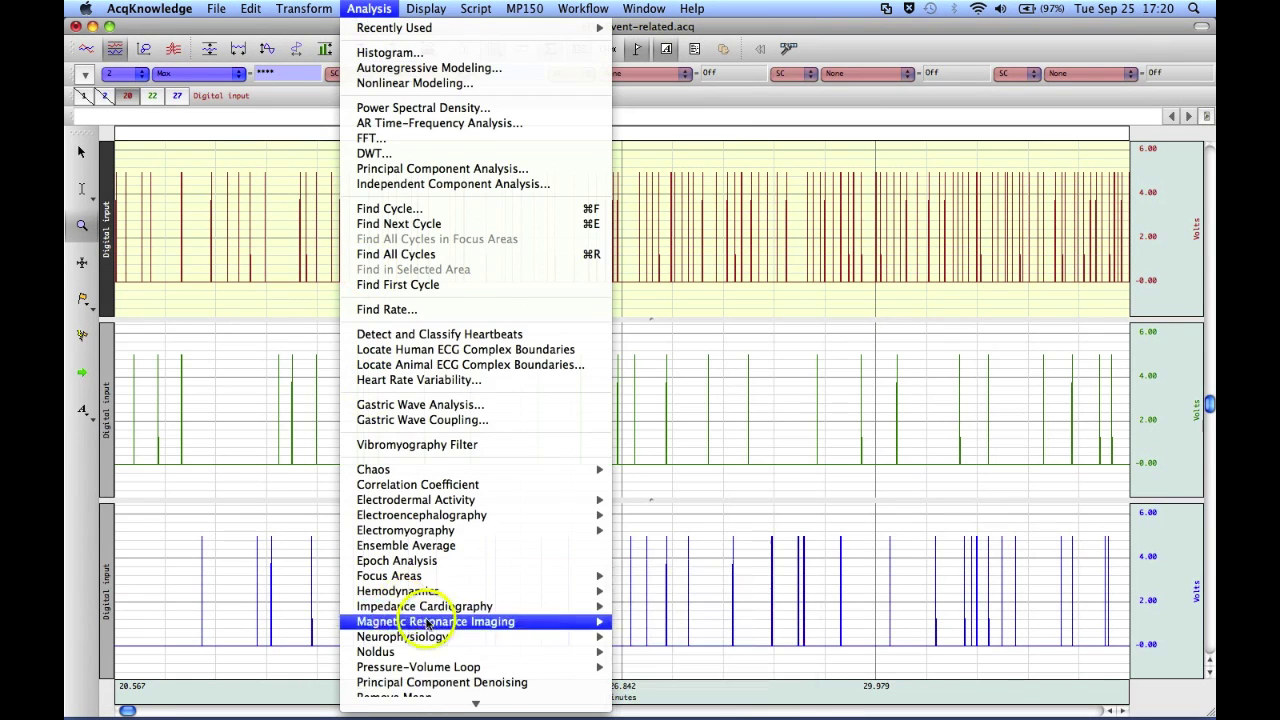
mouse_move(475, 703)
mouse_move(460, 676)
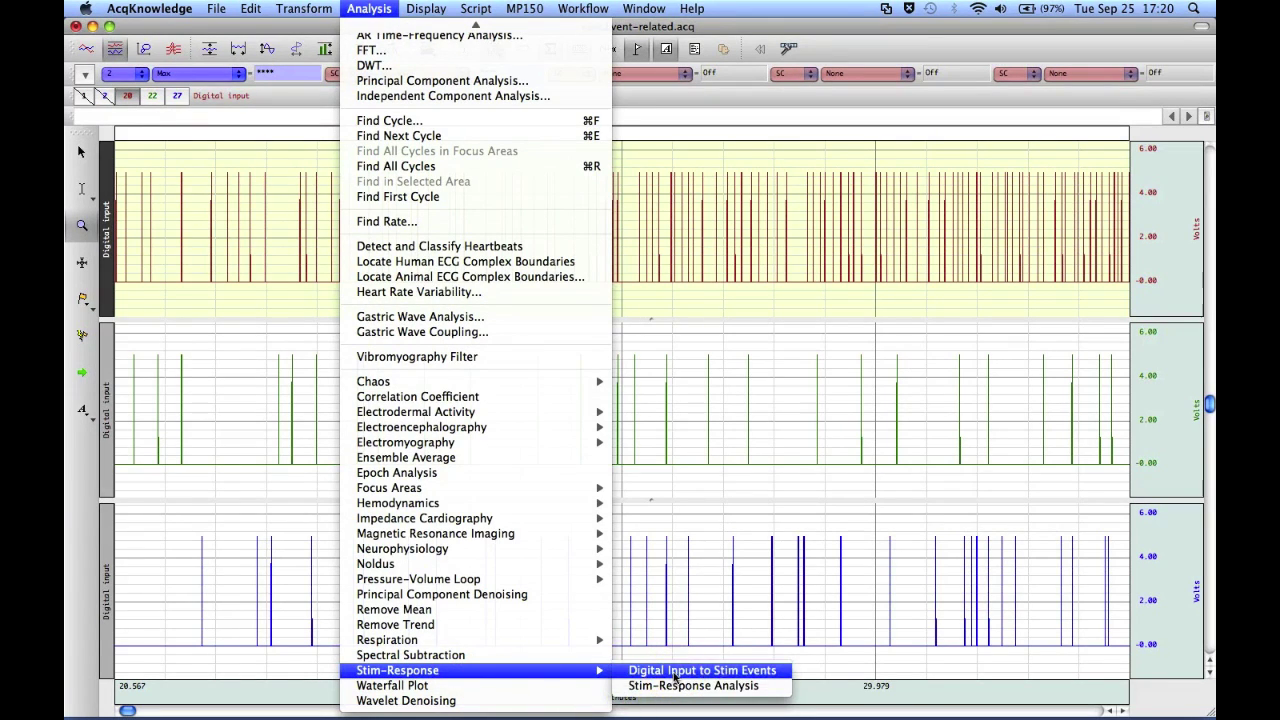
left_click(674, 676)
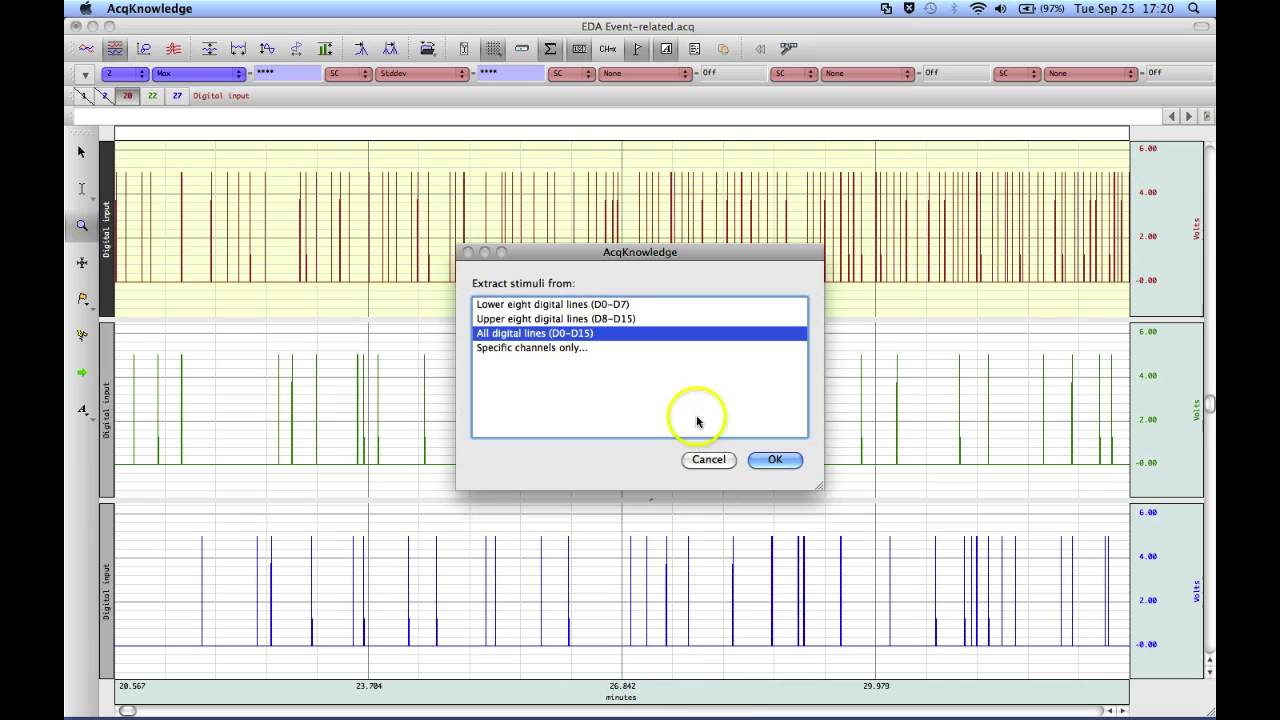
Try the lower, upper and all-sixteen digital line options, then settle on Specific channels only.
left_click(611, 307)
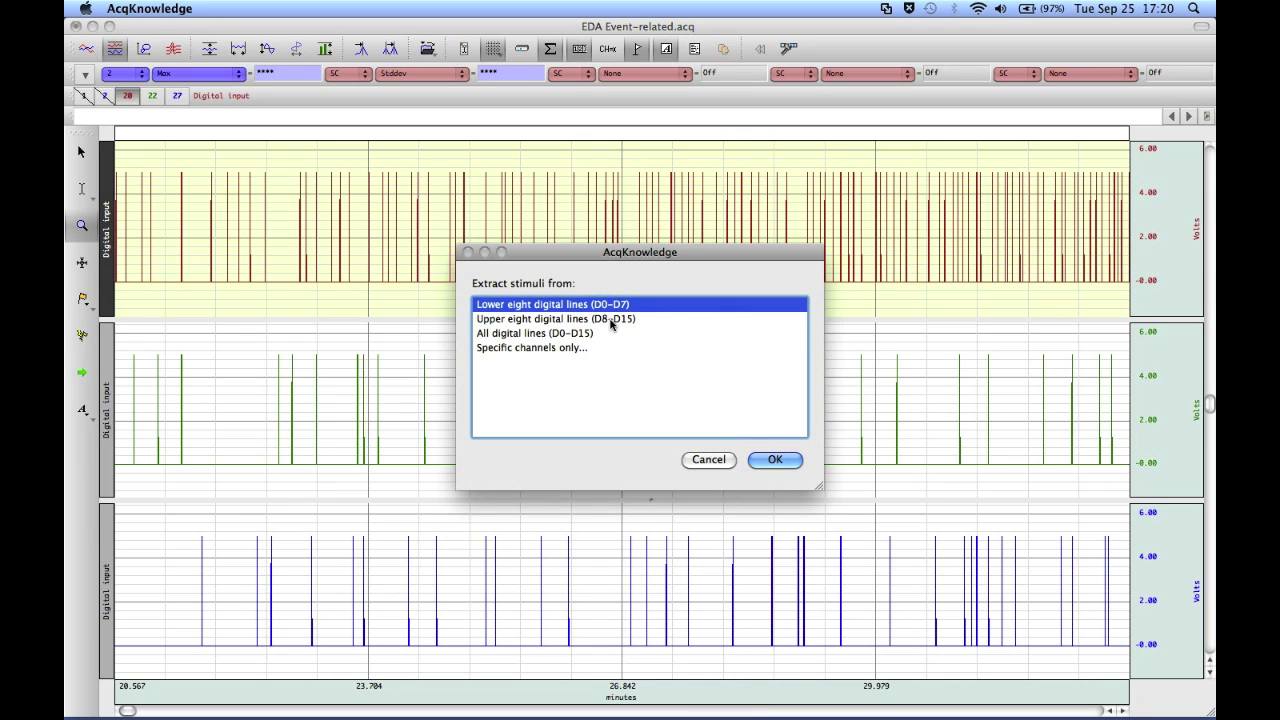
left_click(611, 319)
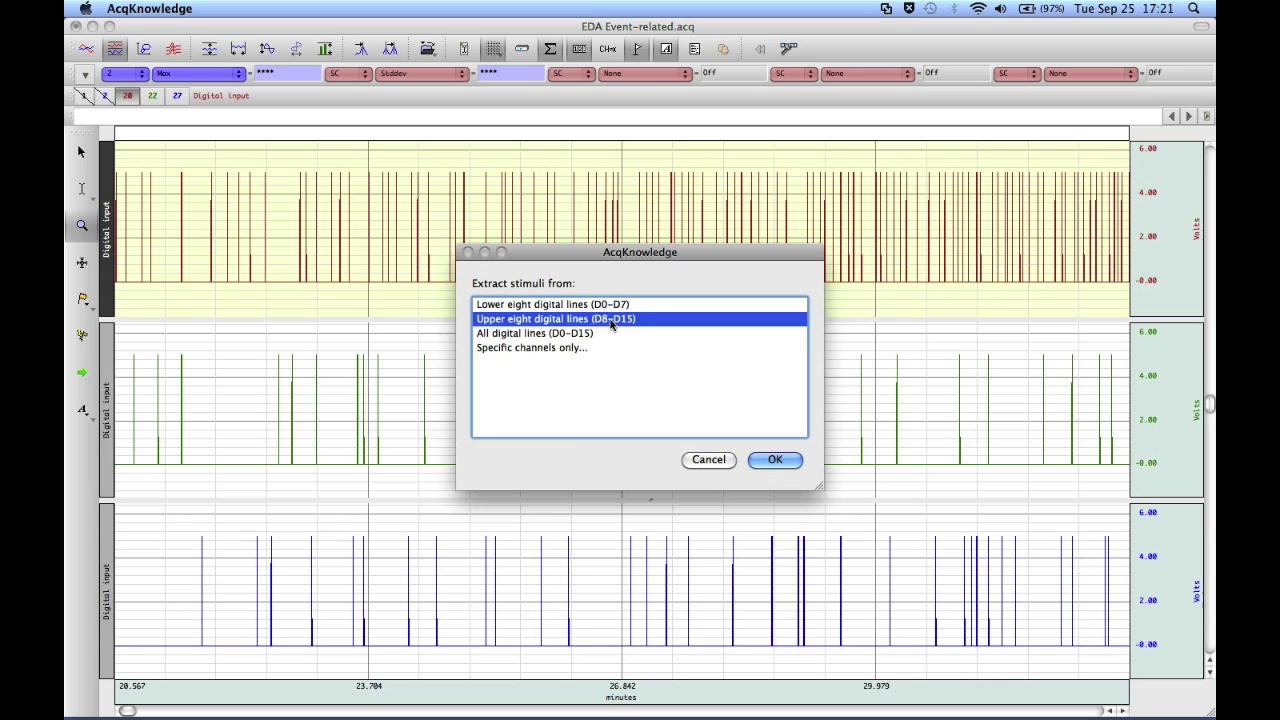
left_click(587, 335)
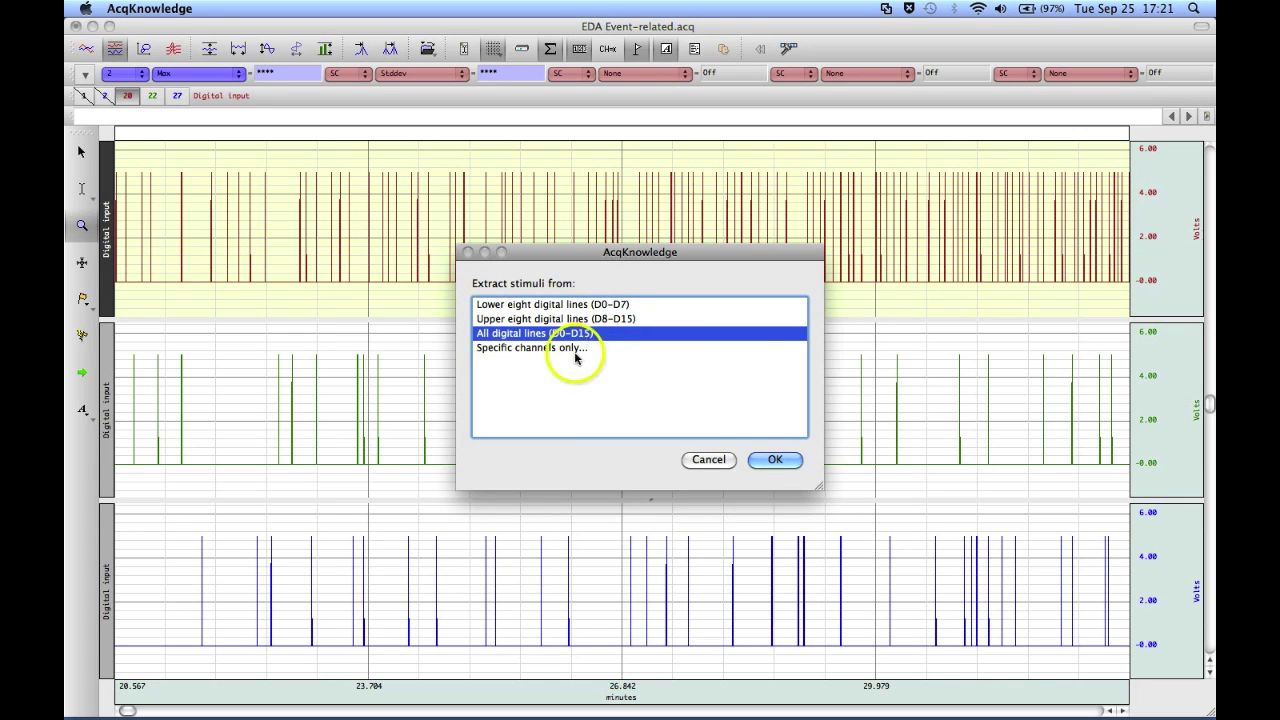
double_click(571, 349)
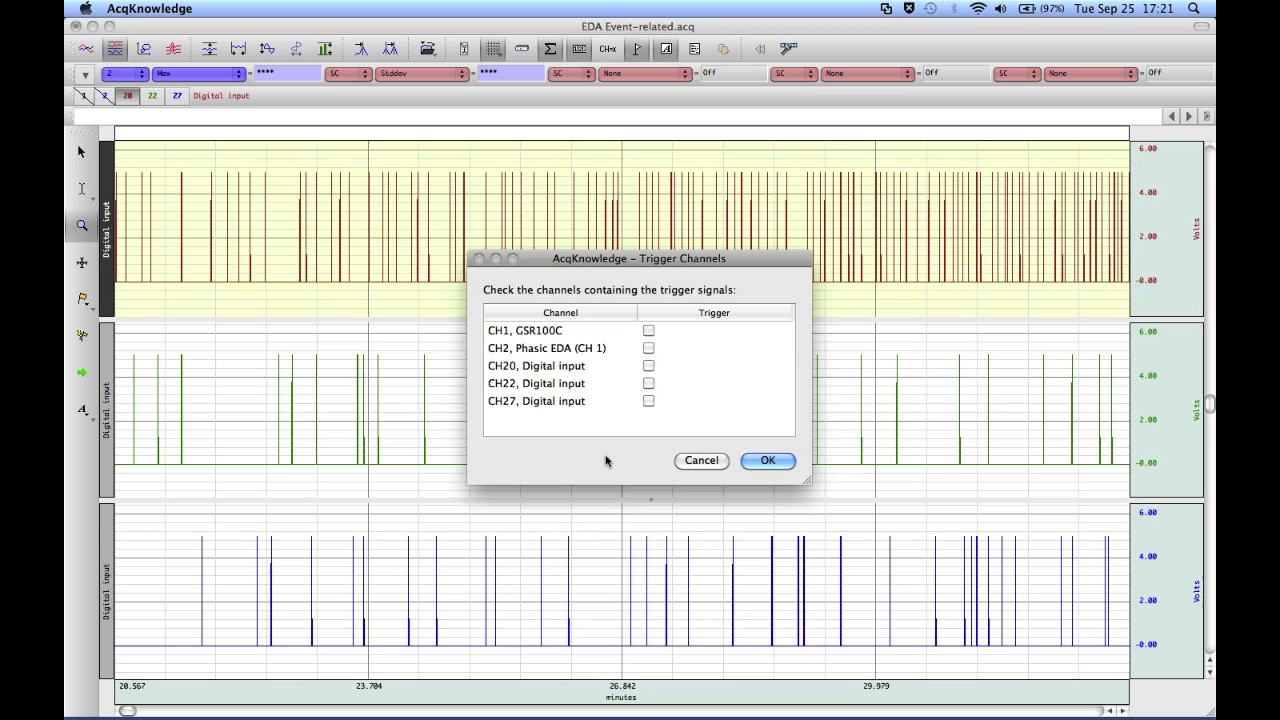
Tick CH20, CH22 and CH27 Digital input as trigger channels and confirm.
left_click(648, 365)
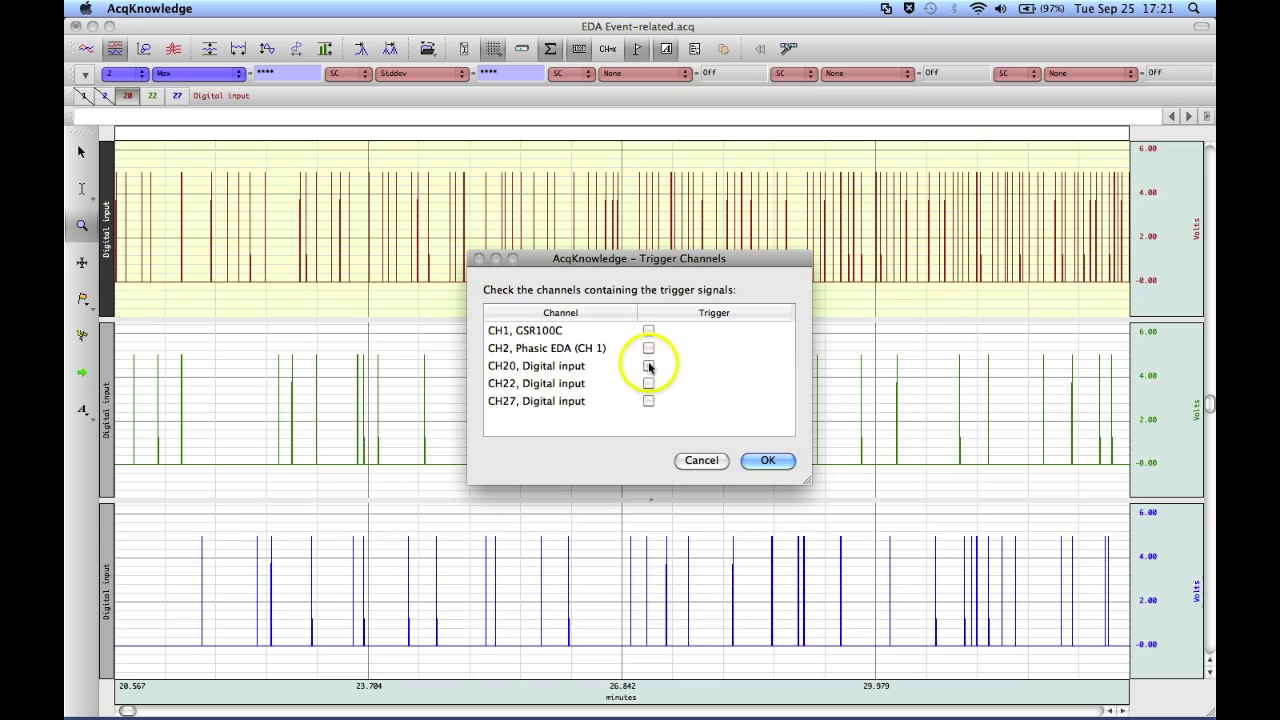
left_click(648, 384)
left_click(649, 401)
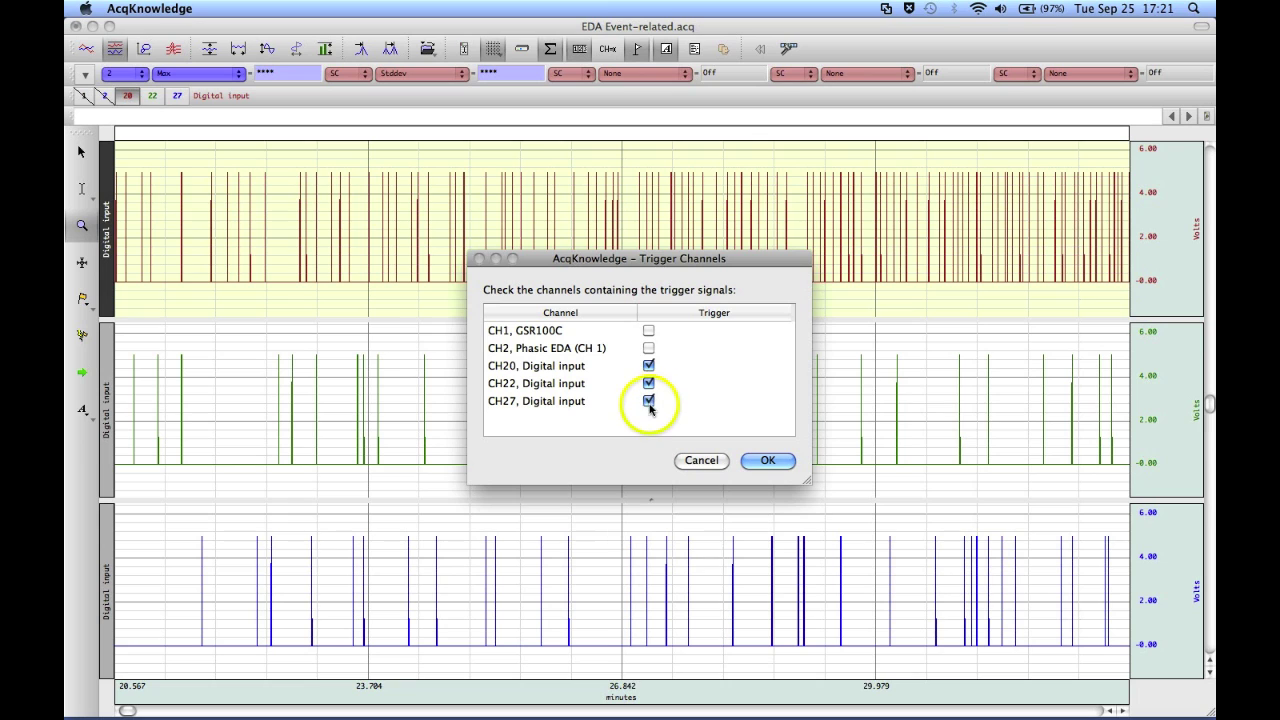
left_click(768, 461)
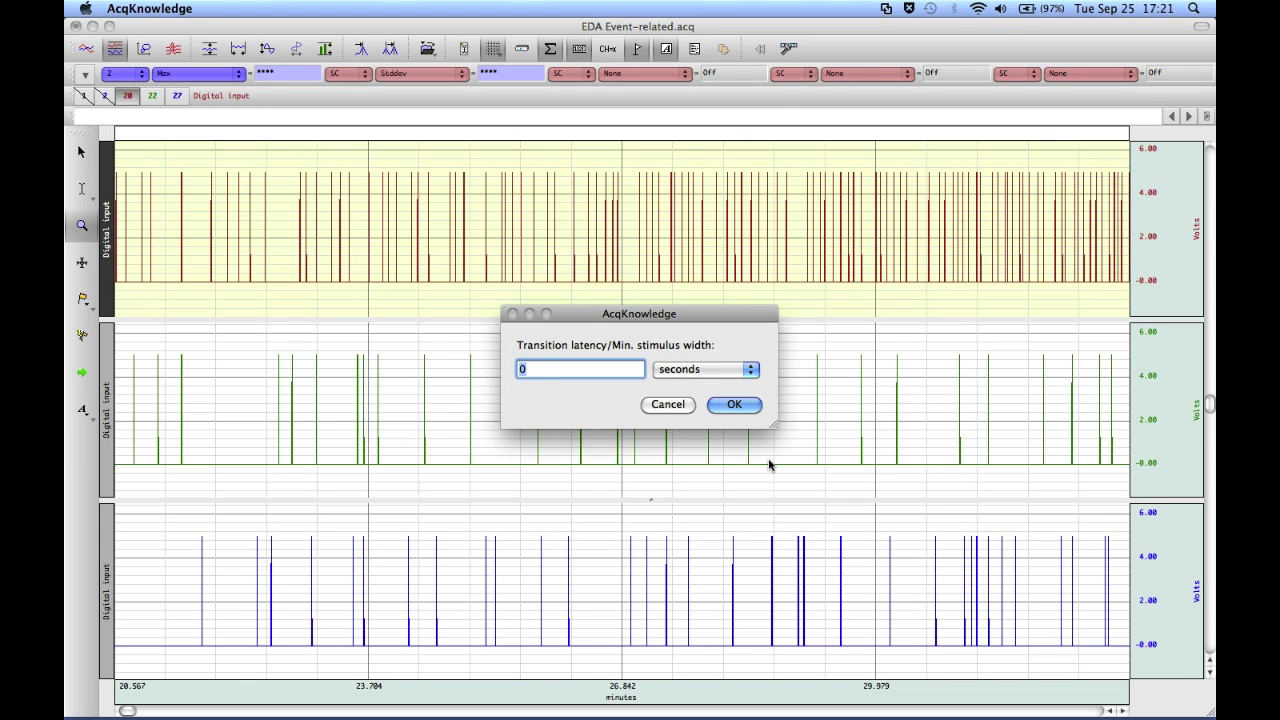
Set the transition latency/minimum stimulus width to 50 milliseconds and run the extraction.
left_click(751, 370)
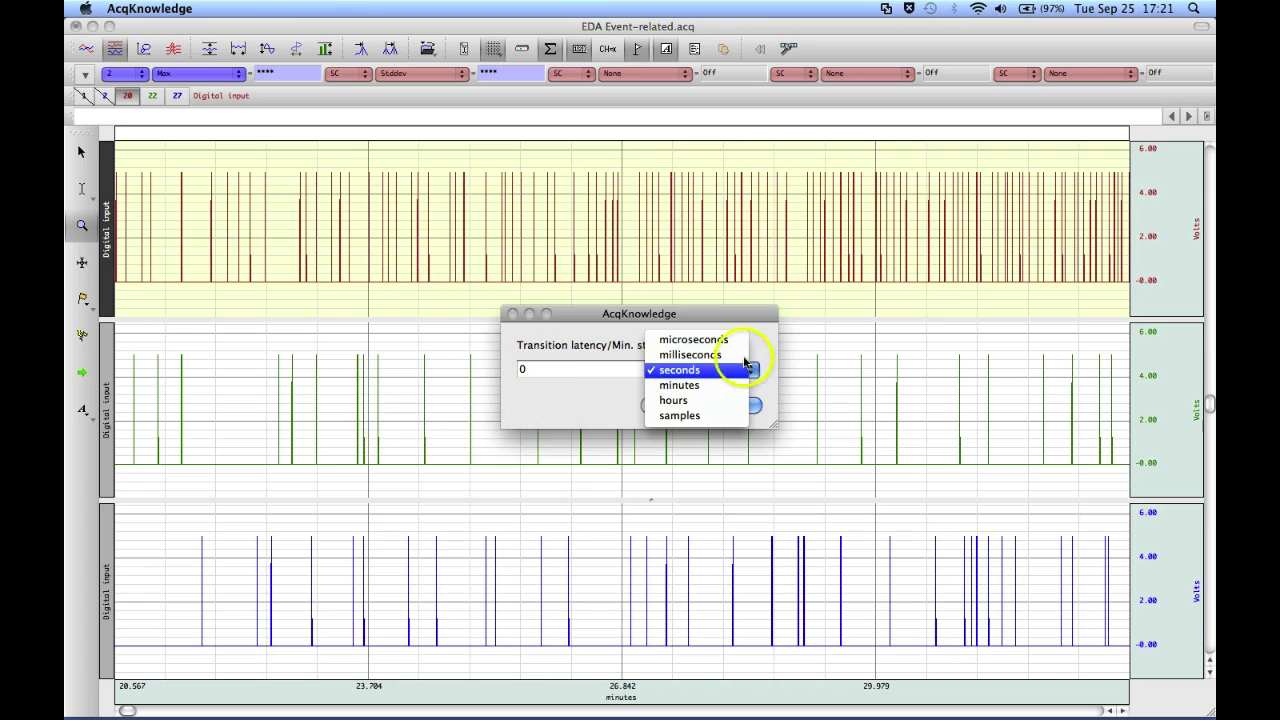
left_click(742, 355)
left_click(739, 358)
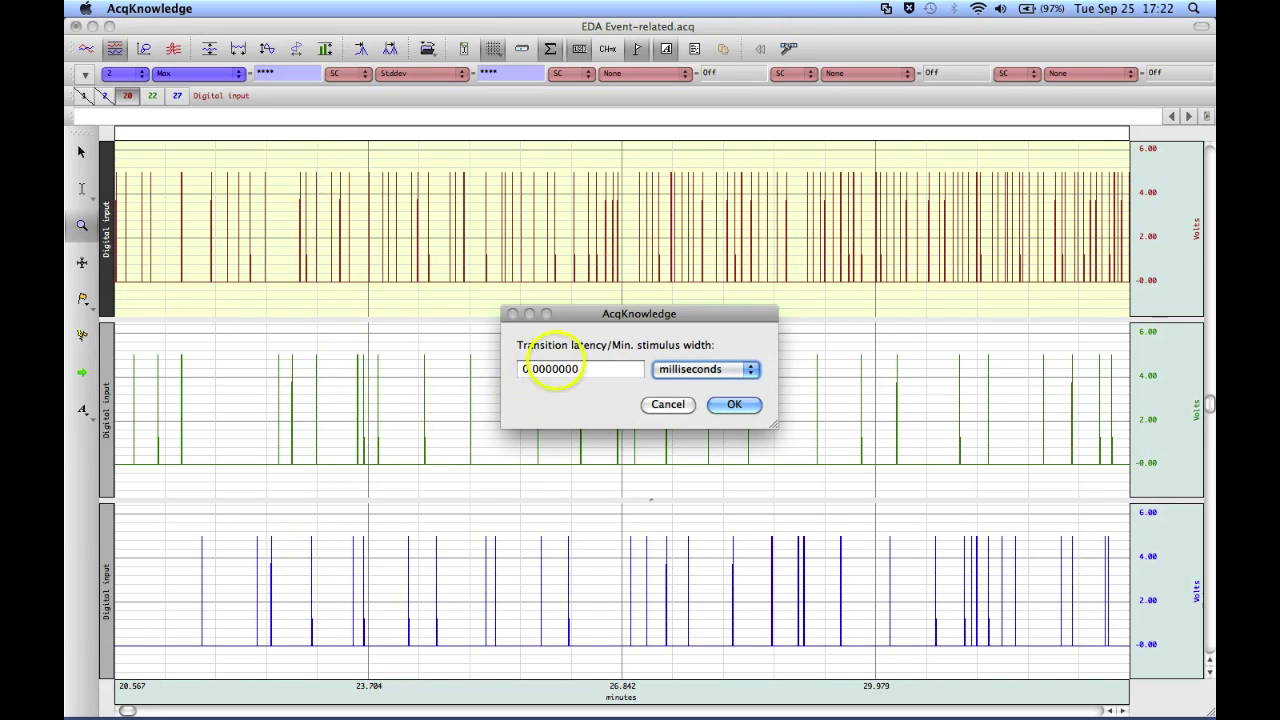
left_click_drag(590, 368, 469, 366)
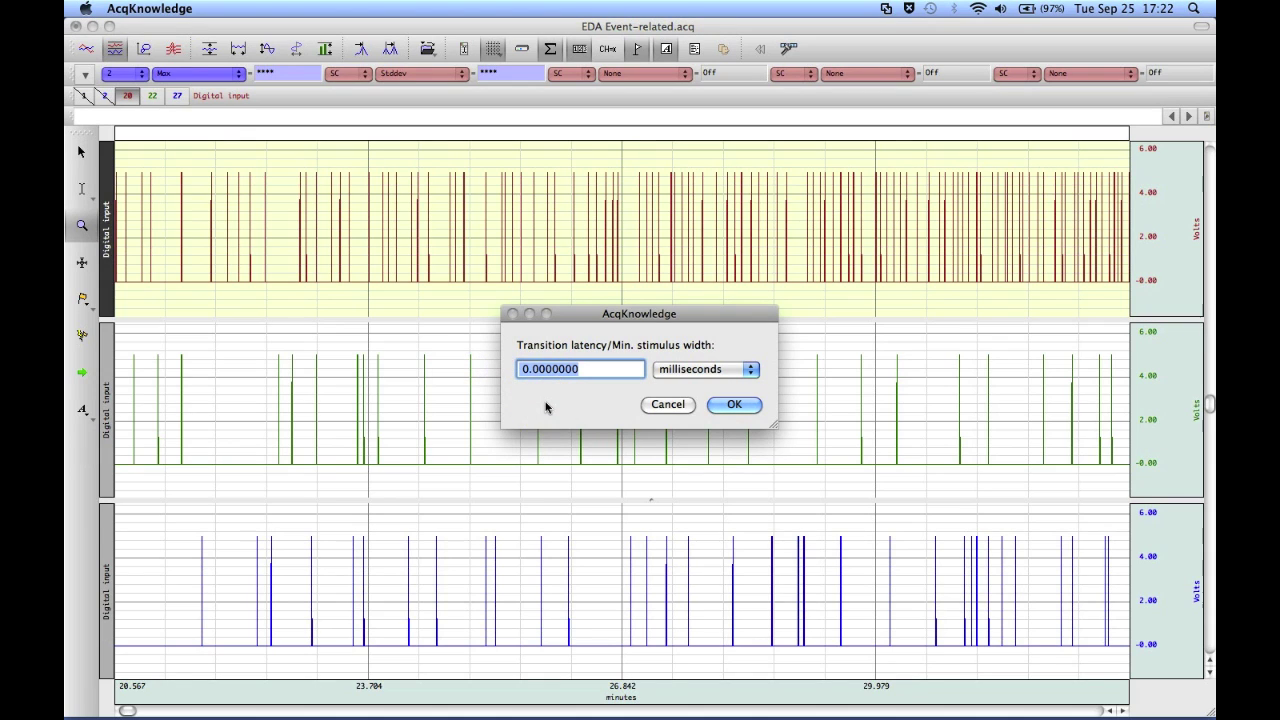
type("50")
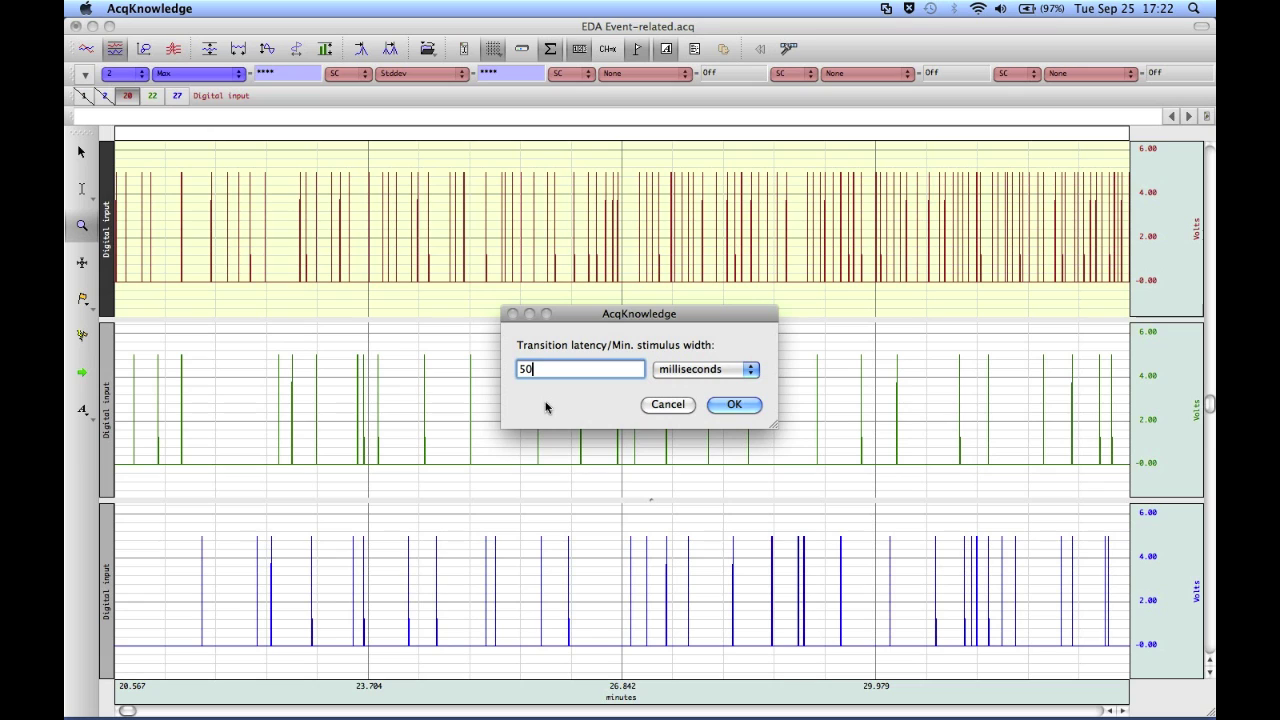
left_click(733, 405)
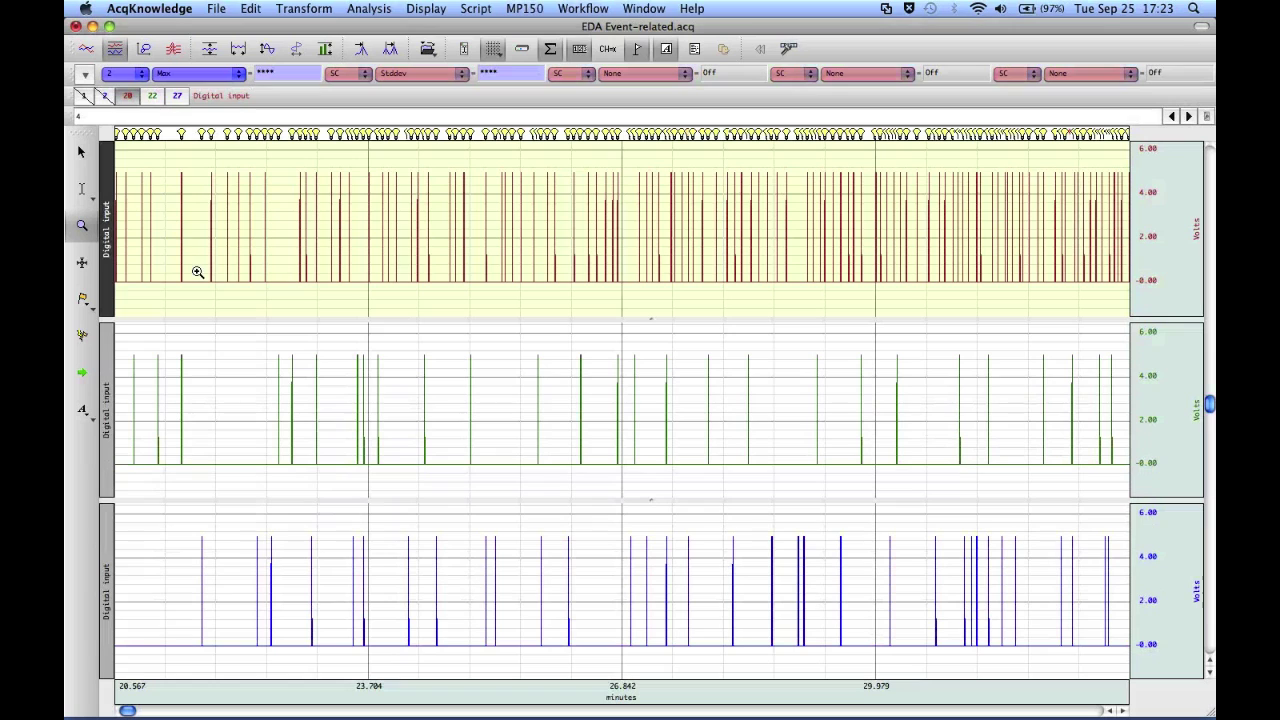
Zoom the top channel in to around 1394–1454 seconds to inspect individual event markers.
left_click(82, 228)
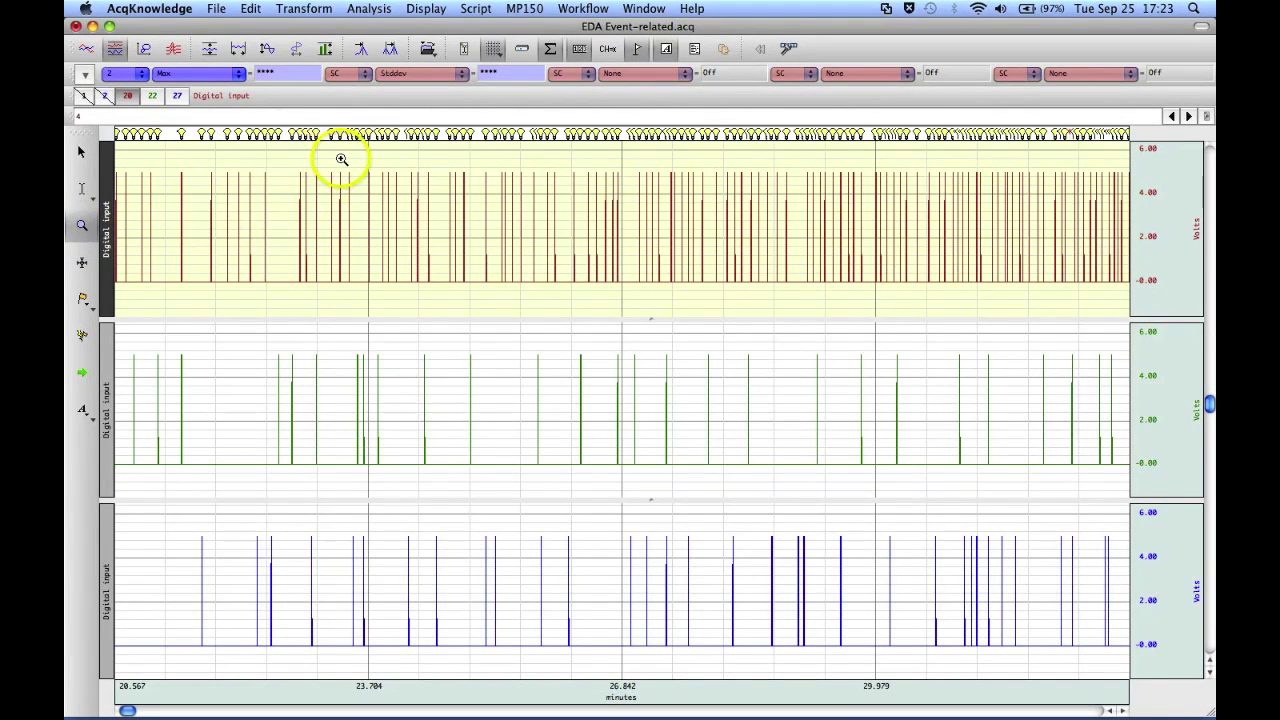
left_click_drag(324, 157, 418, 324)
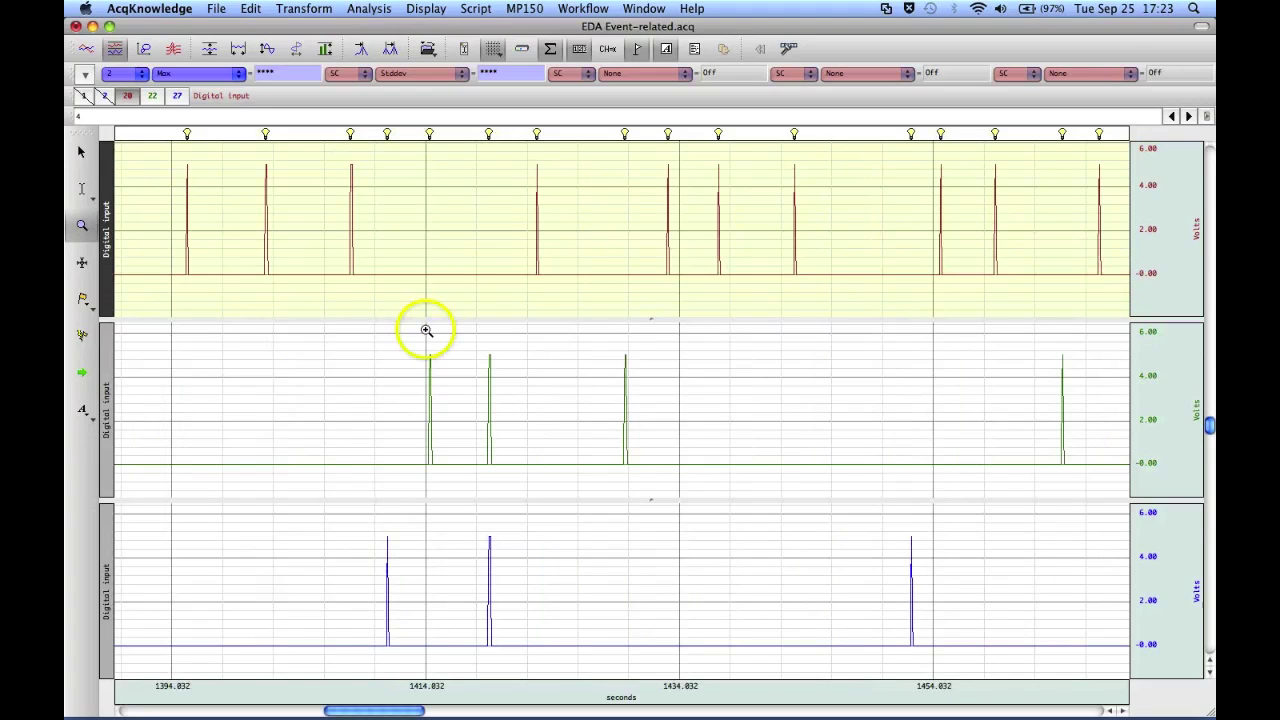
left_click(351, 135)
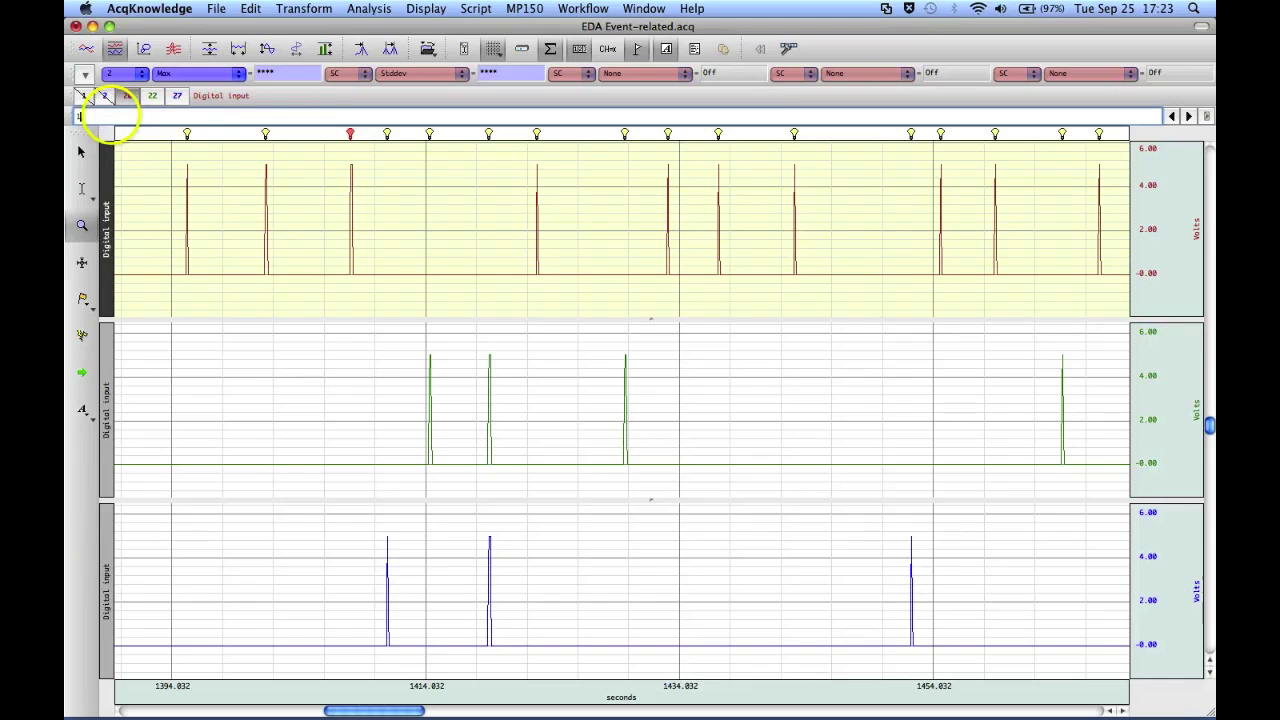
left_click(388, 134)
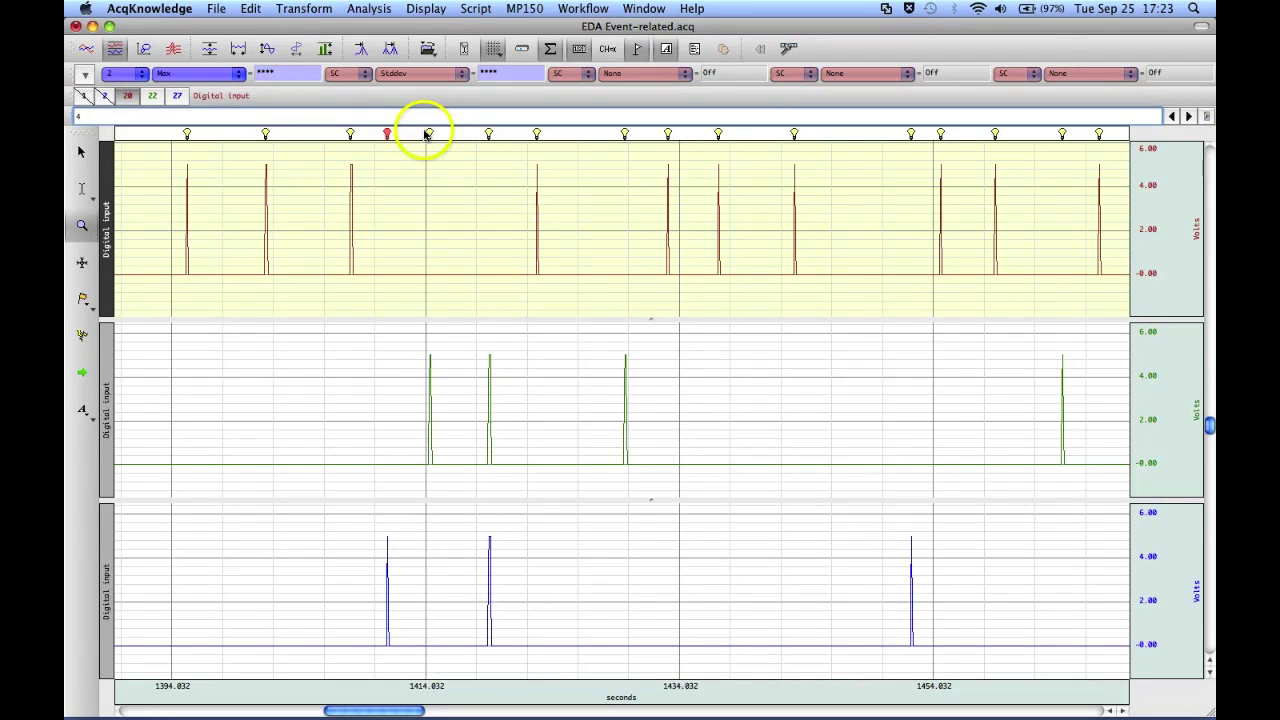
left_click(429, 134)
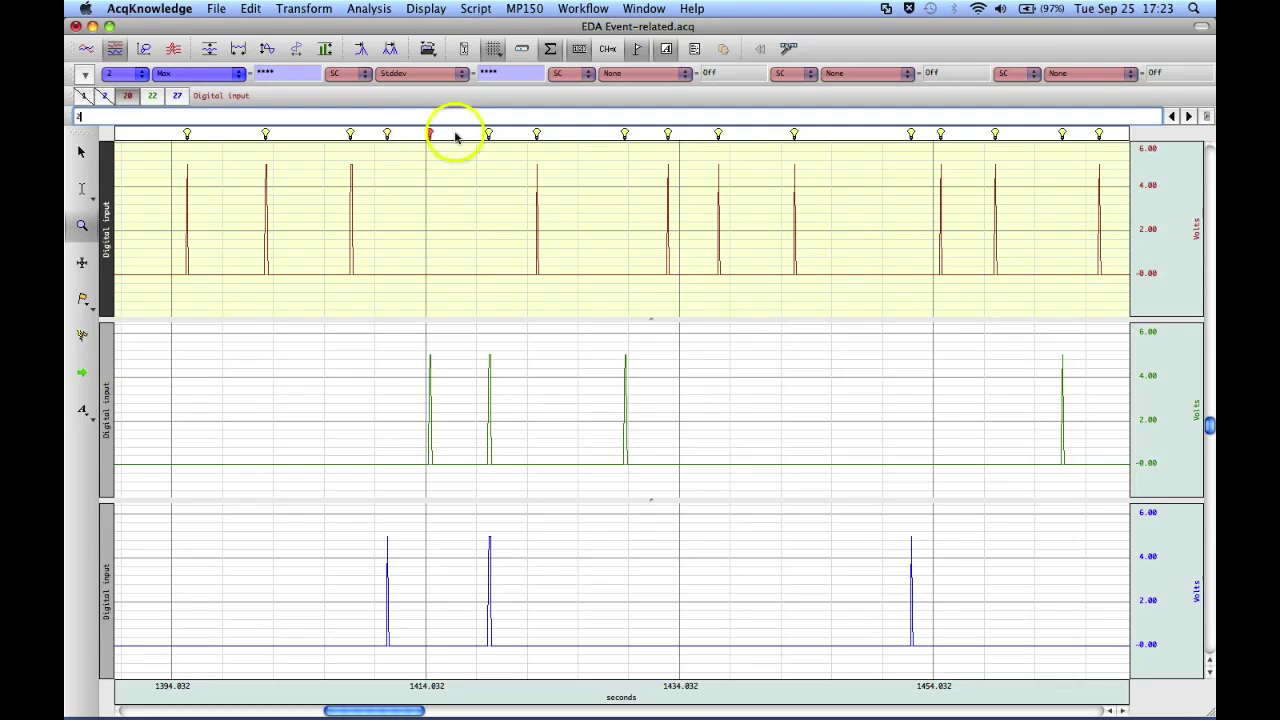
left_click(489, 134)
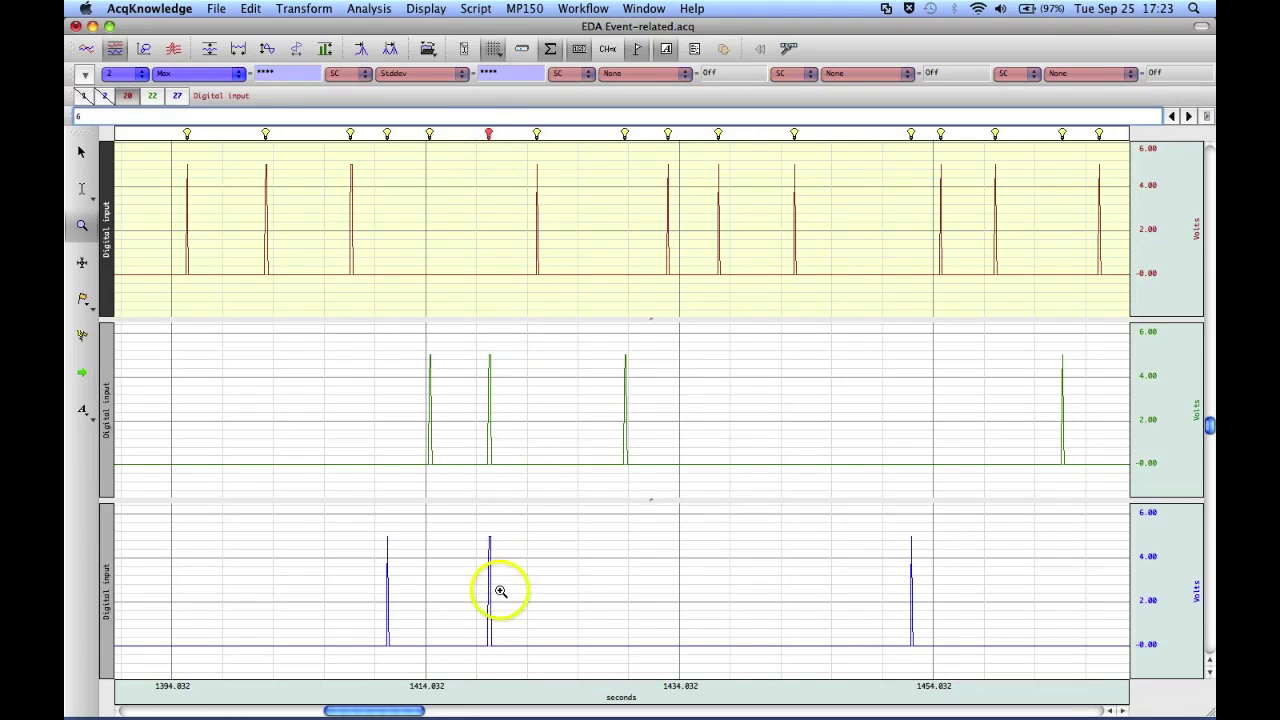
left_click(537, 134)
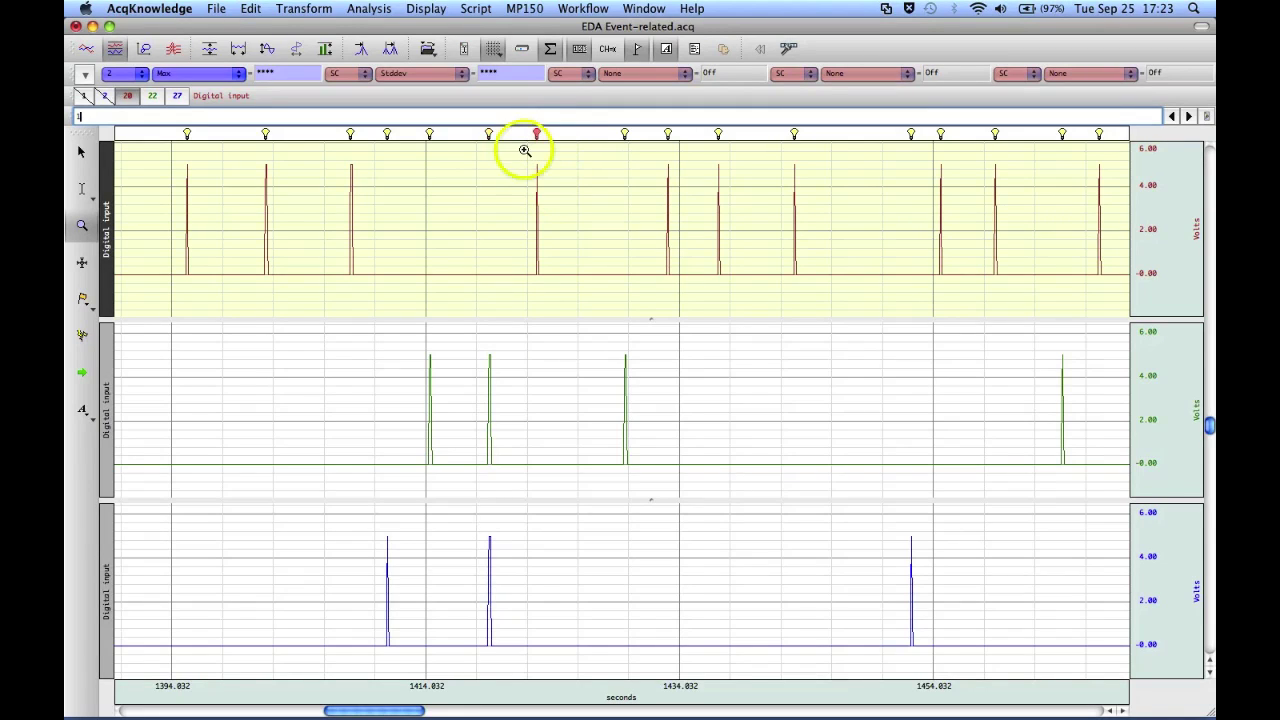
left_click(625, 134)
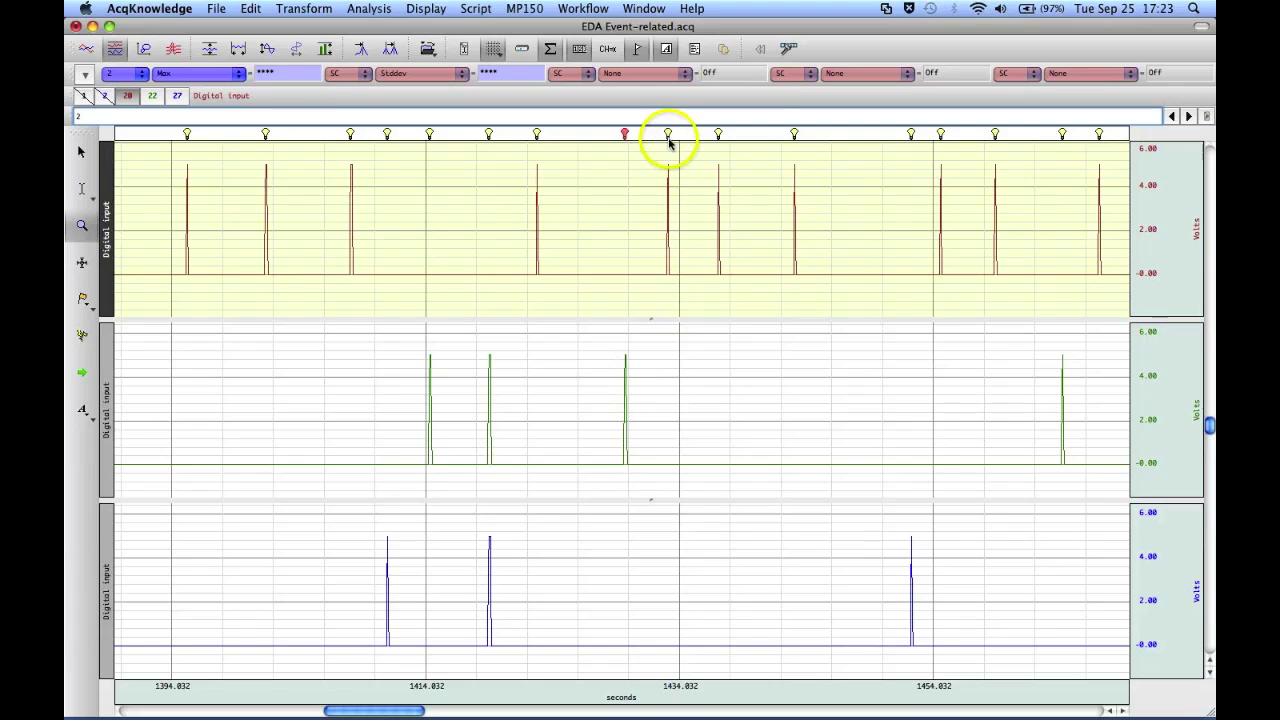
left_click(668, 135)
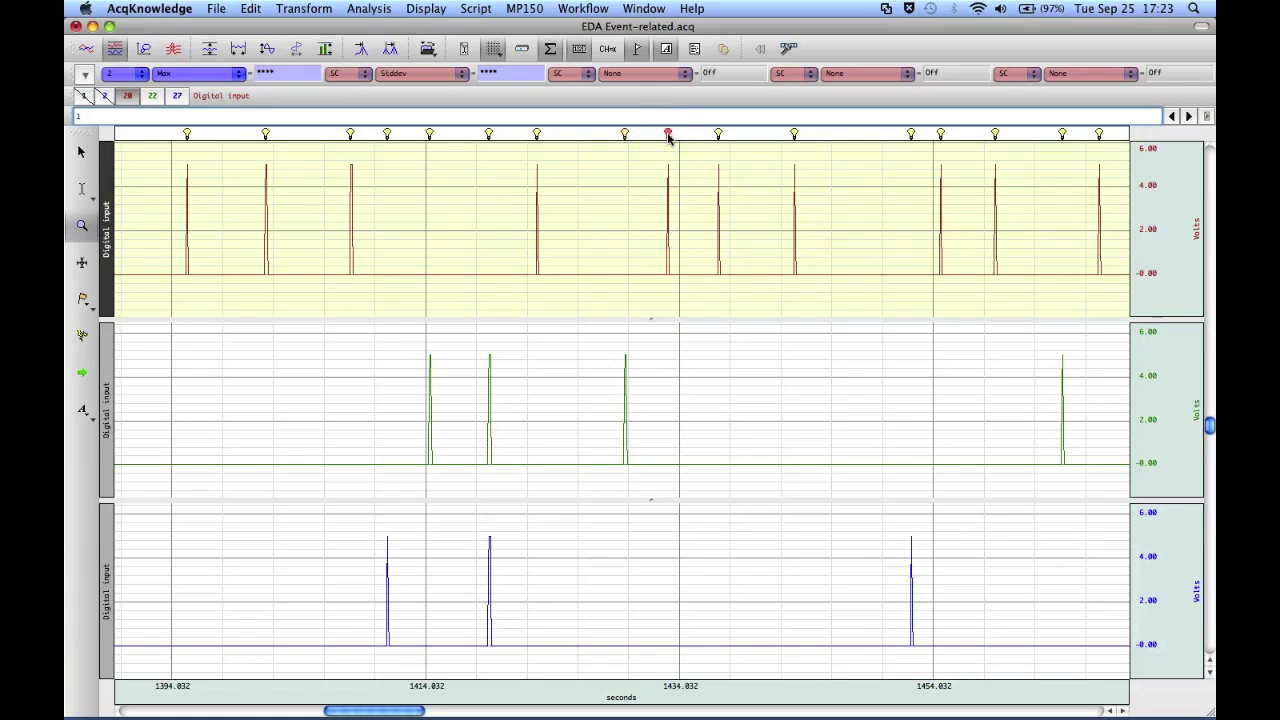
left_click(912, 134)
Browse the Analysis menu and close it without running a command.
left_click(369, 9)
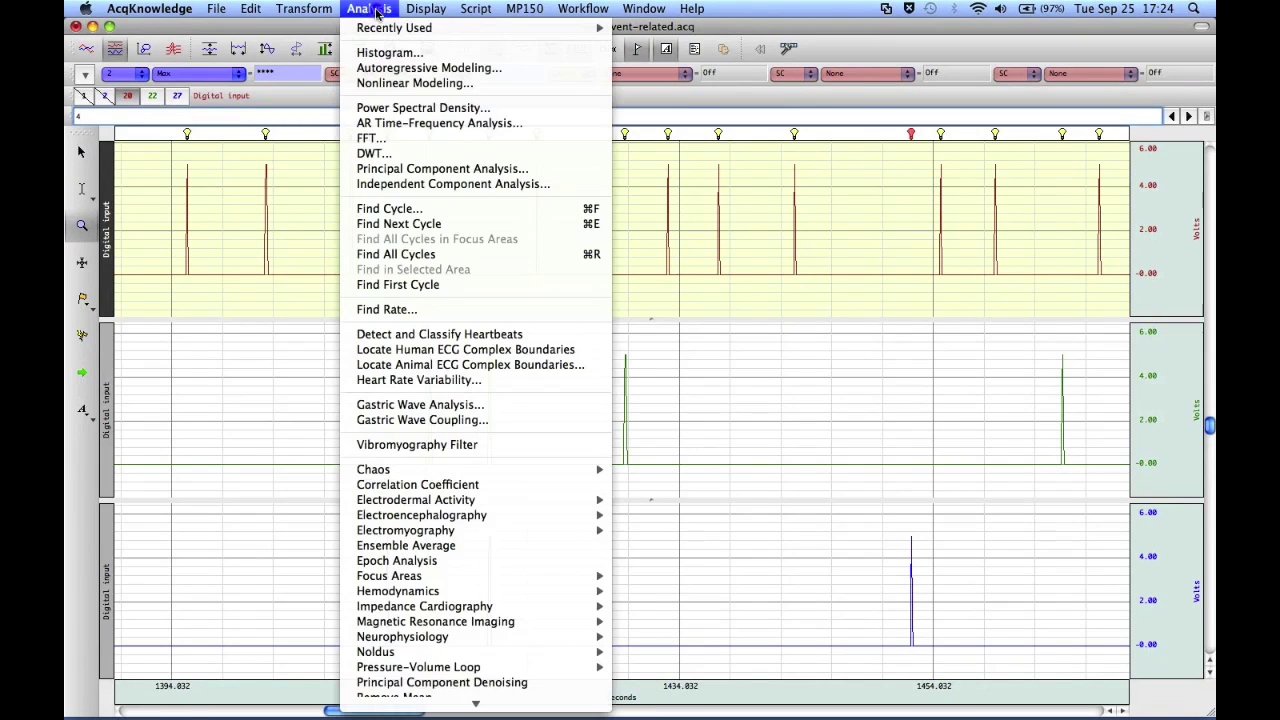
mouse_move(418, 522)
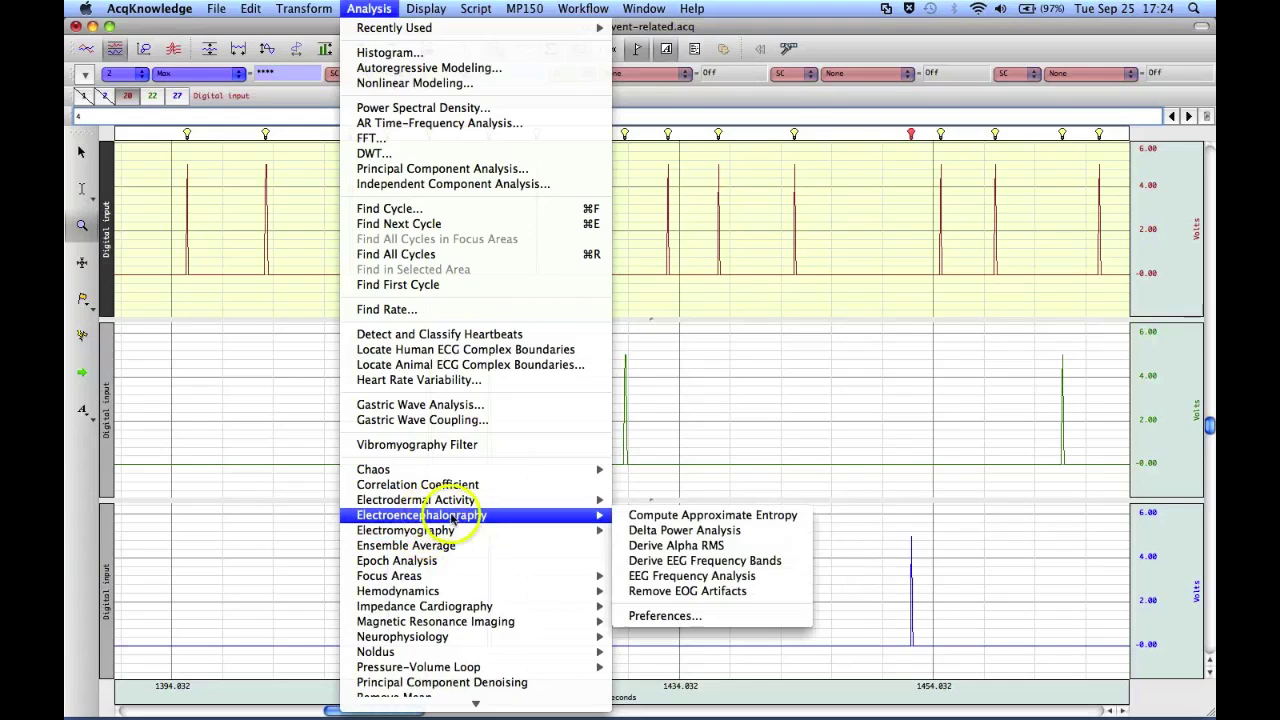
mouse_move(483, 505)
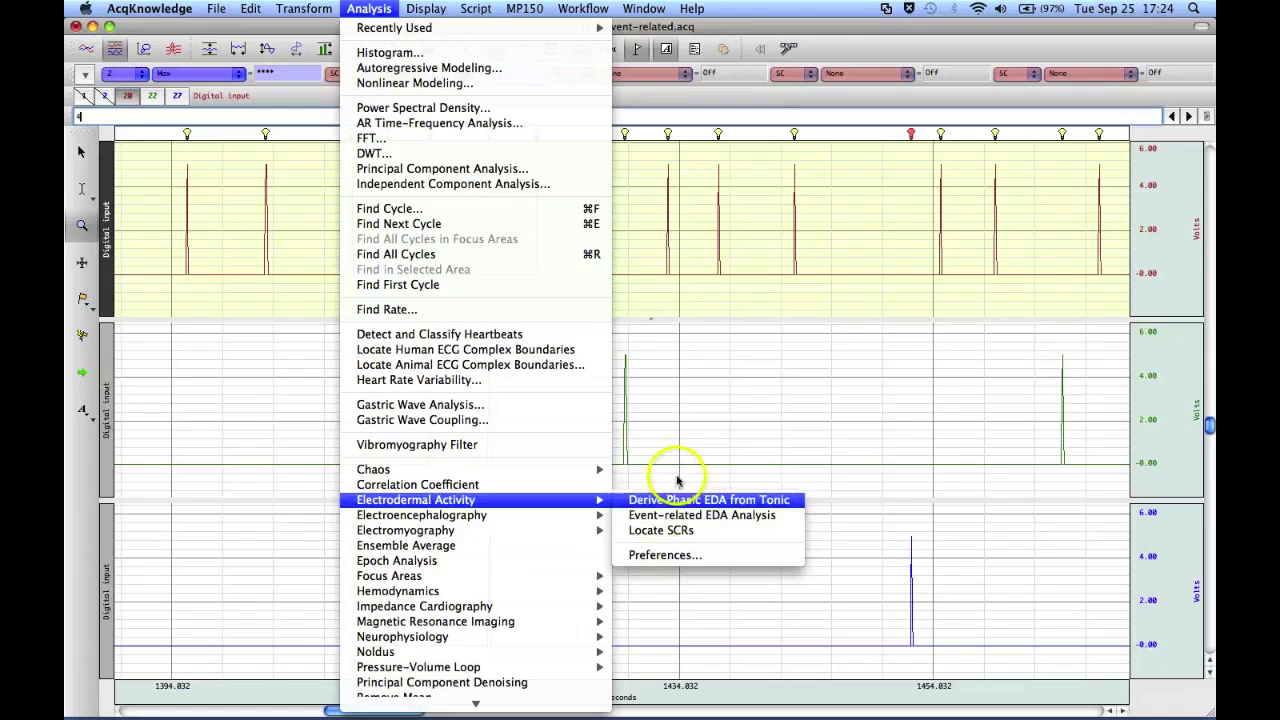
left_click(745, 28)
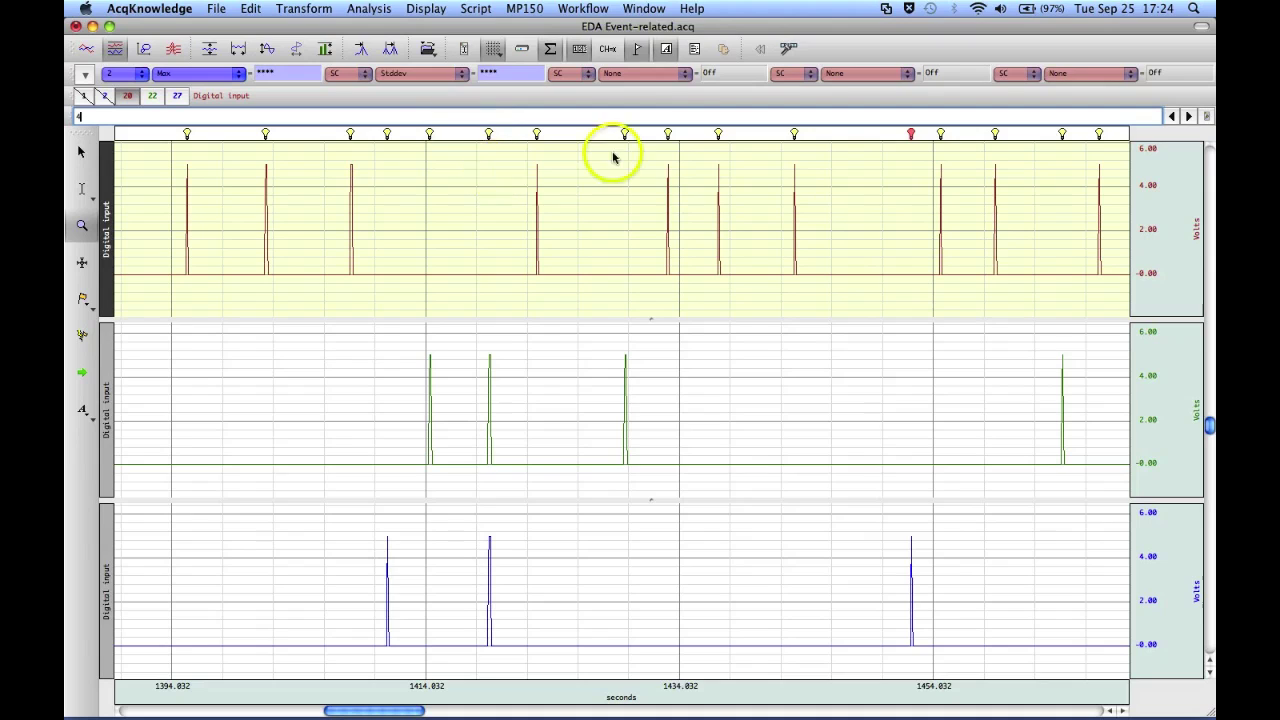
Glance at the Help menu, zoom out to the whole recording, and open Find Cycle.
left_click(692, 9)
left_click(583, 30)
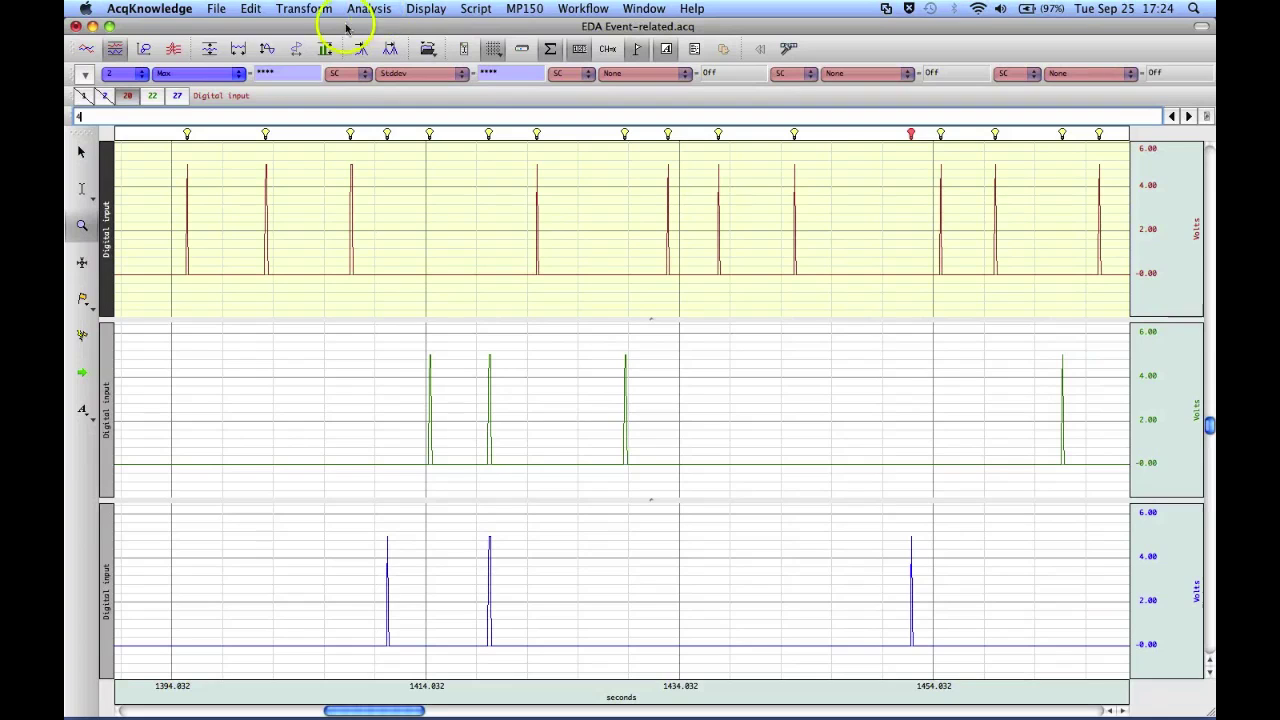
left_click(238, 50)
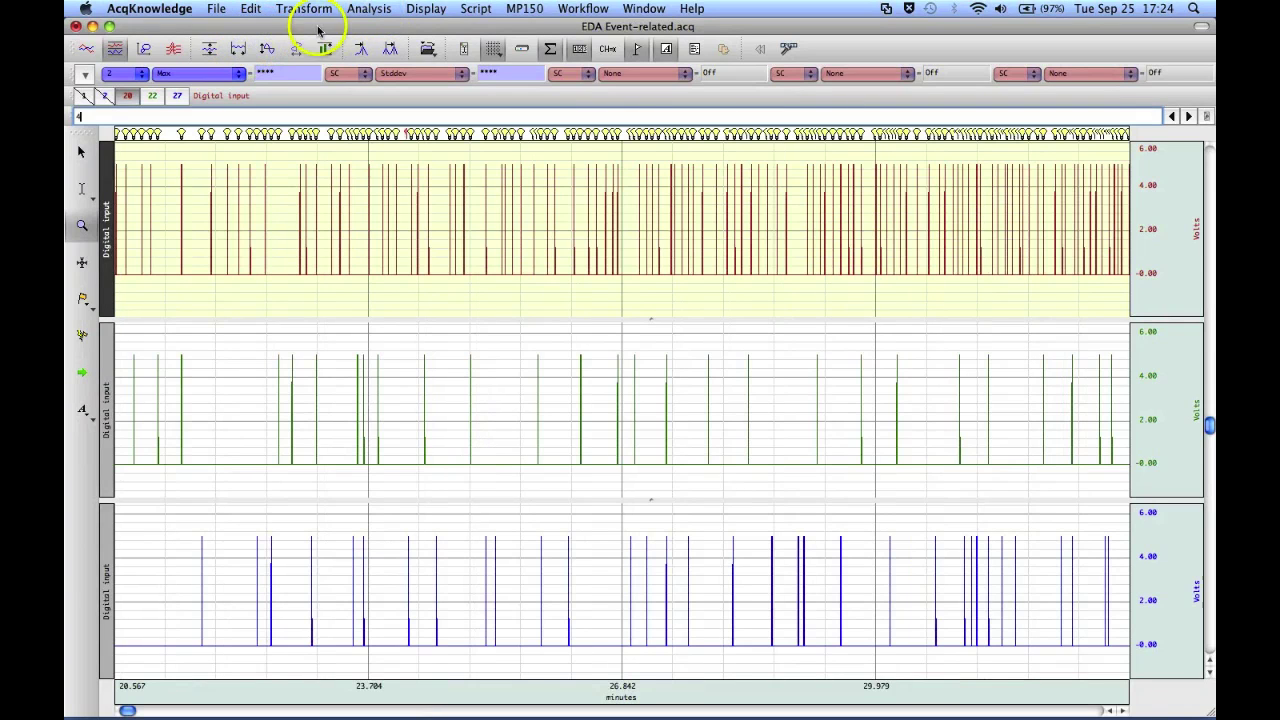
left_click(362, 52)
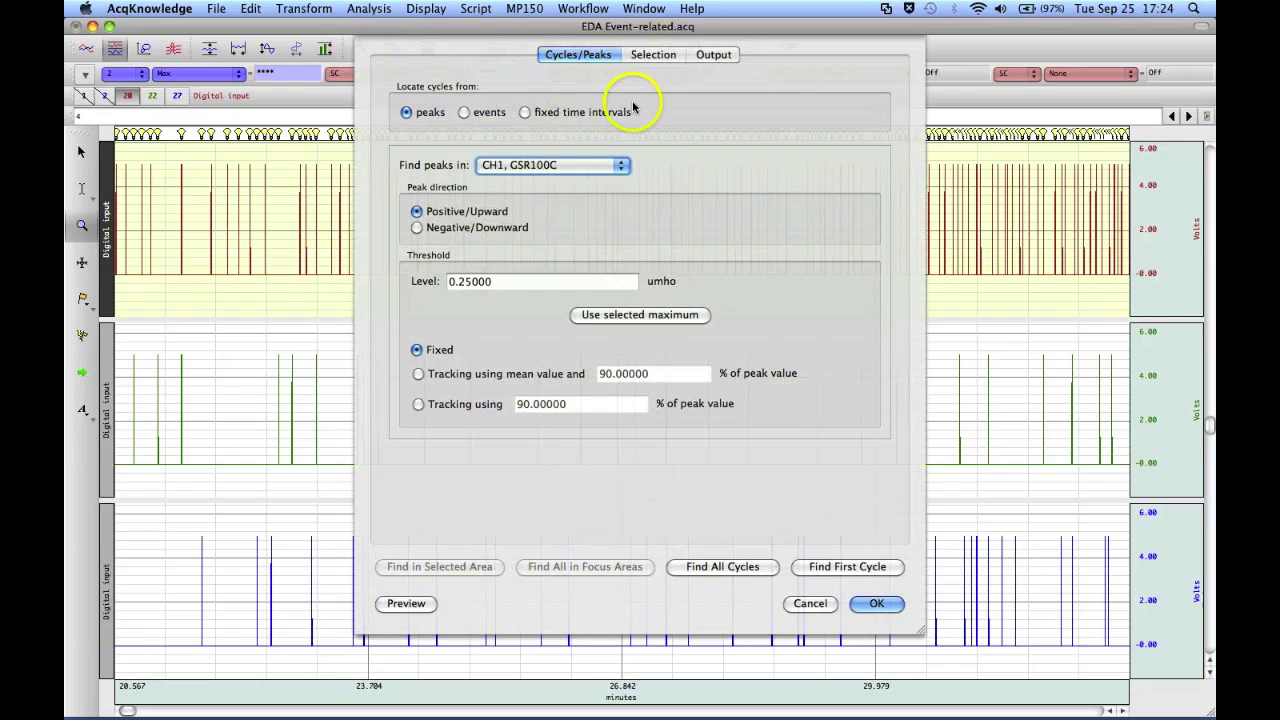
Locate cycles from events, using Stim/Response > Stimulus Delivery as the start event.
left_click(466, 112)
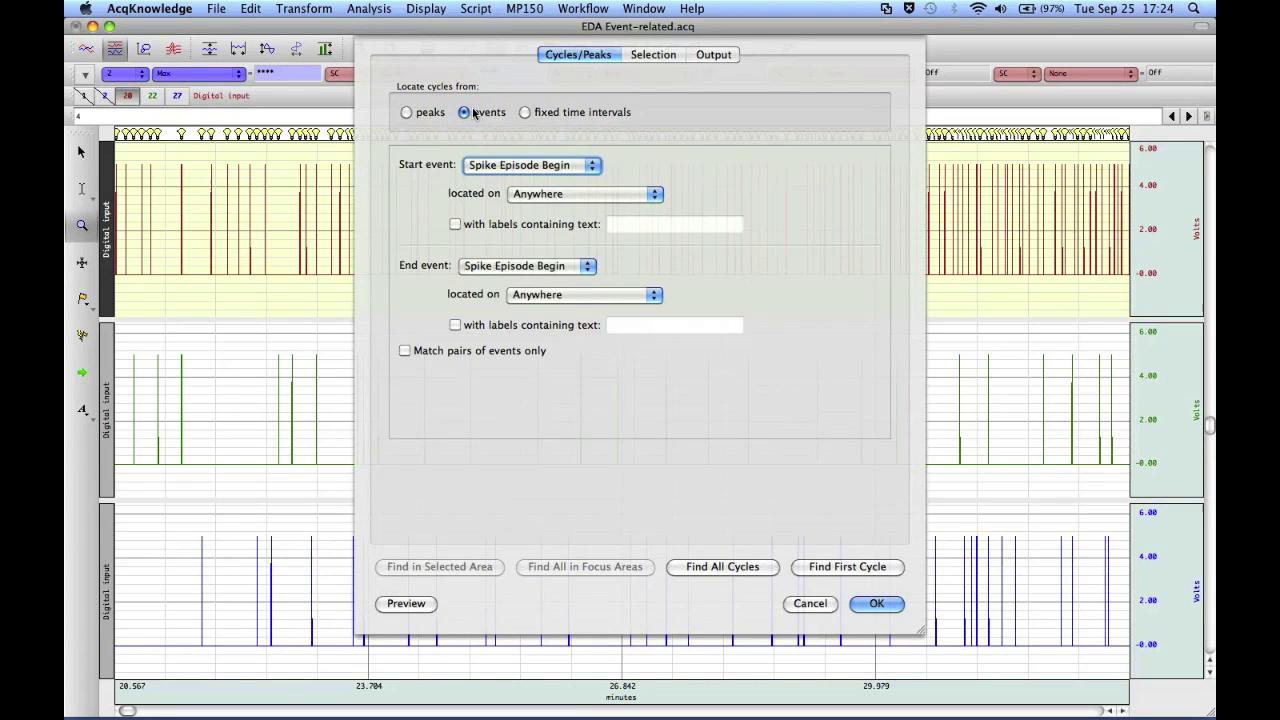
left_click(593, 163)
mouse_move(688, 312)
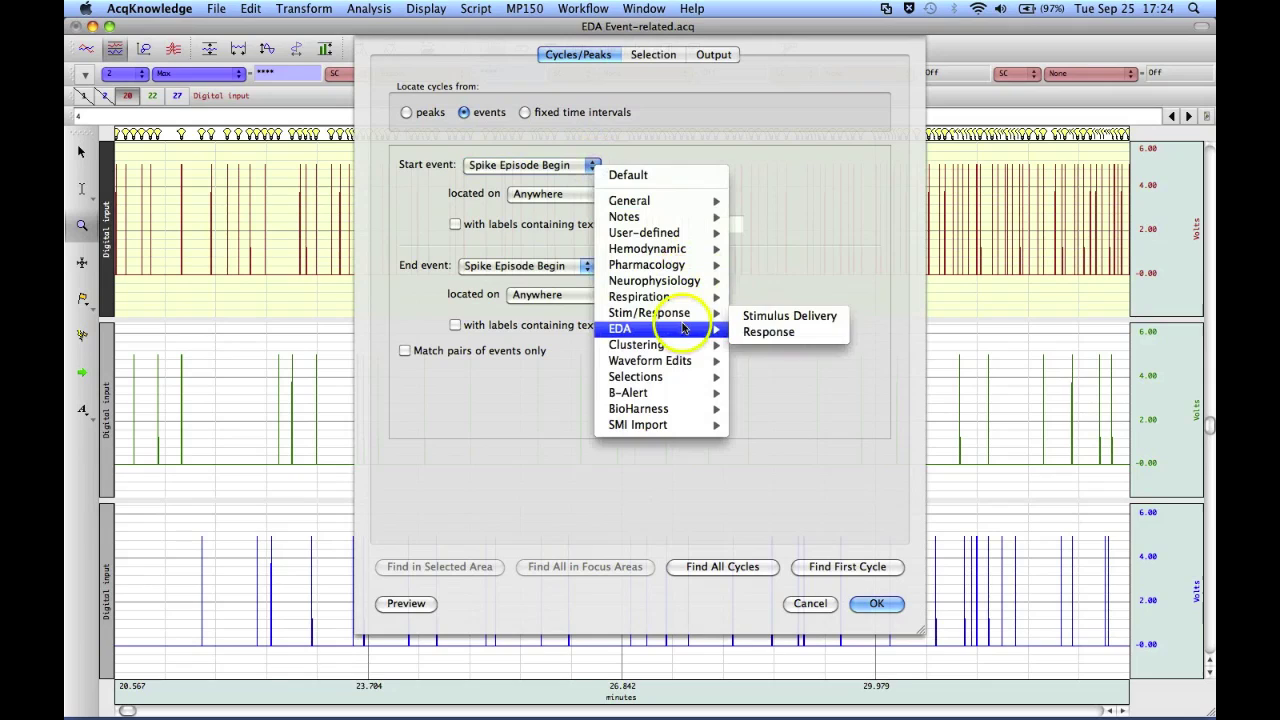
left_click(776, 318)
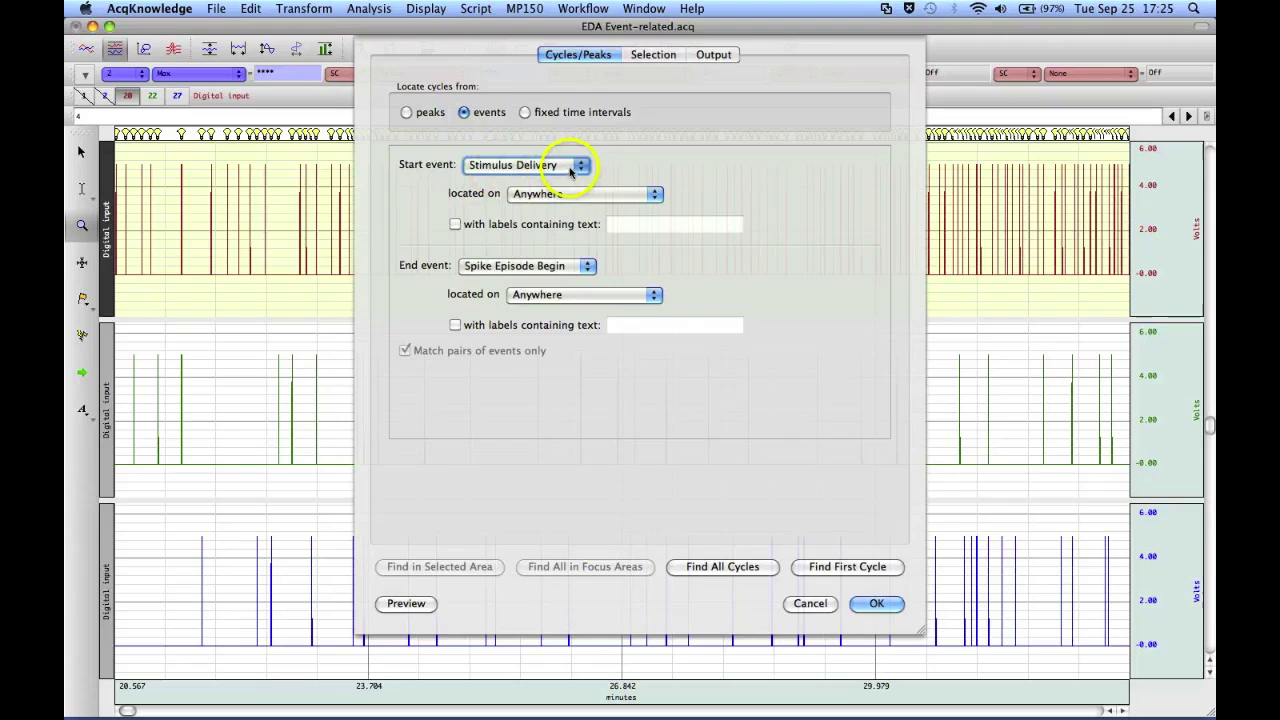
Limit the start events to Global markers and cancel the cycle detector.
left_click(510, 193)
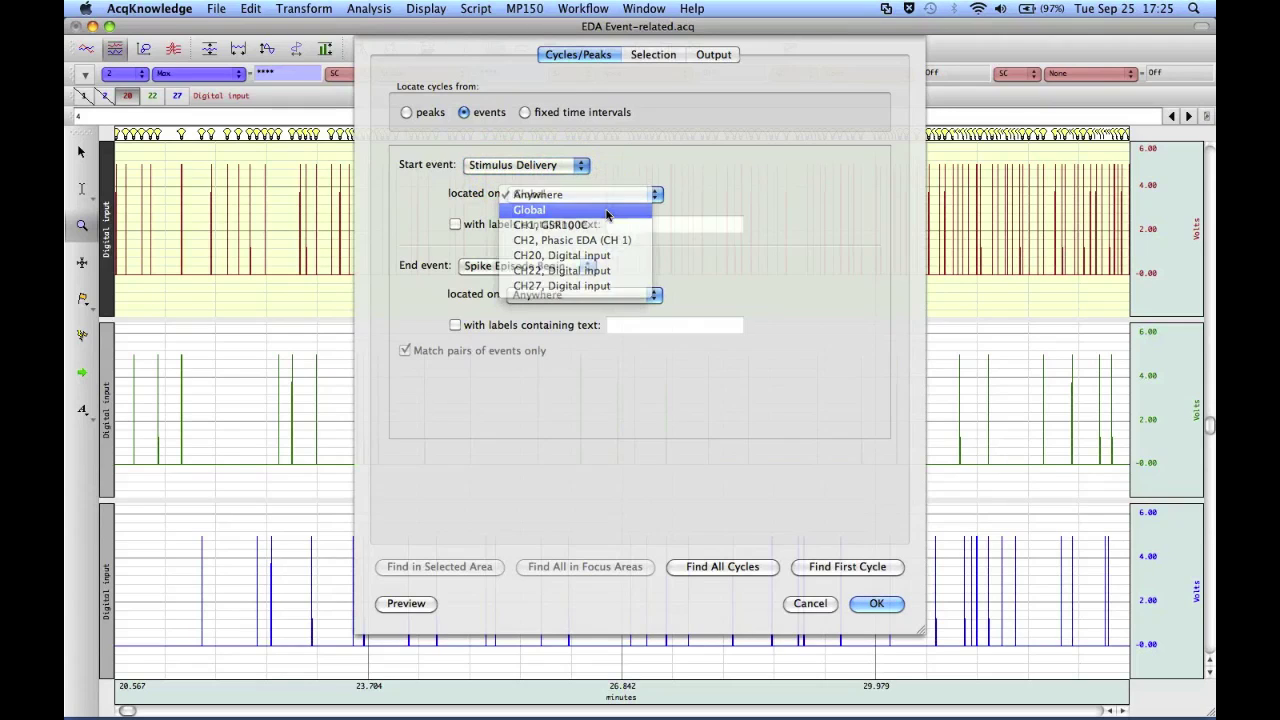
left_click(603, 210)
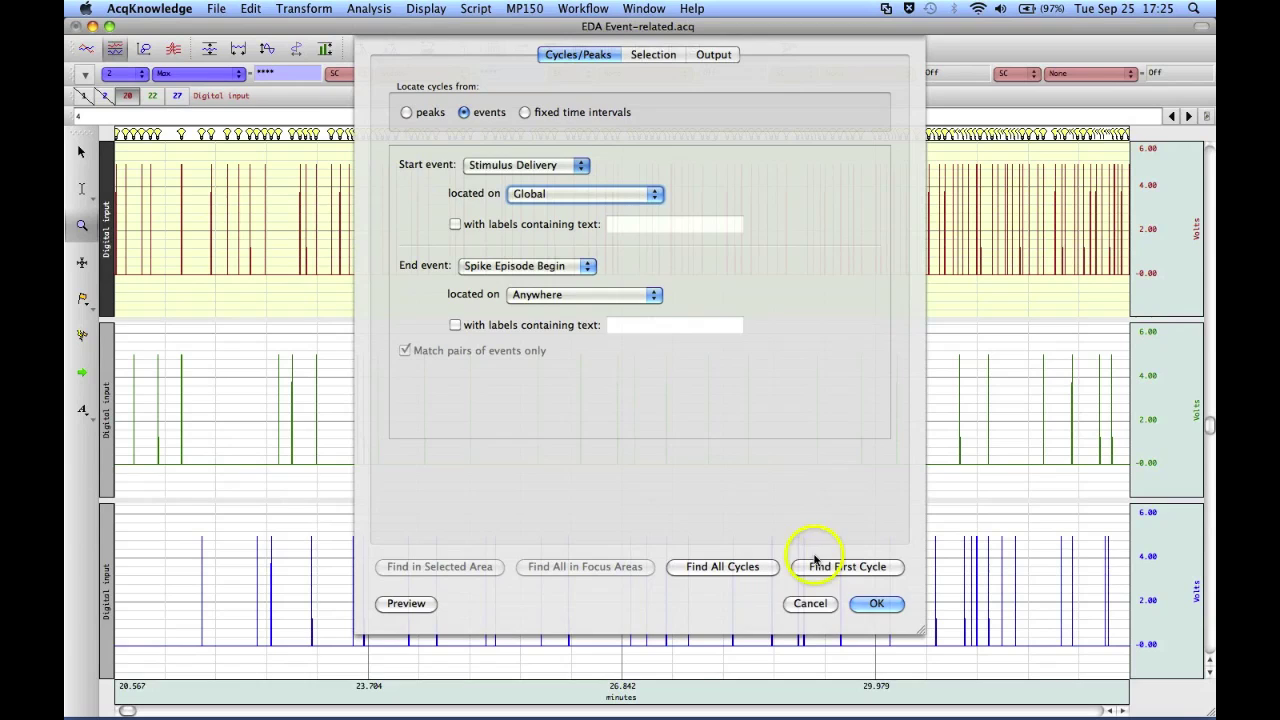
left_click(810, 604)
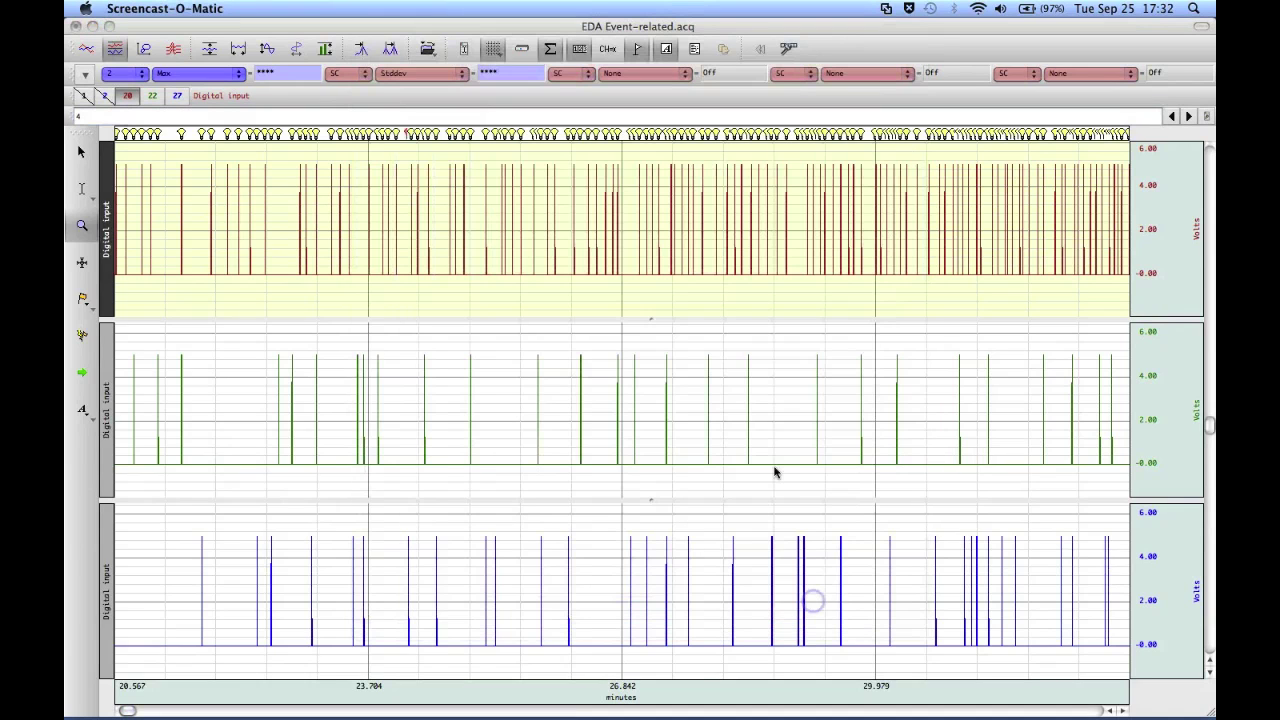